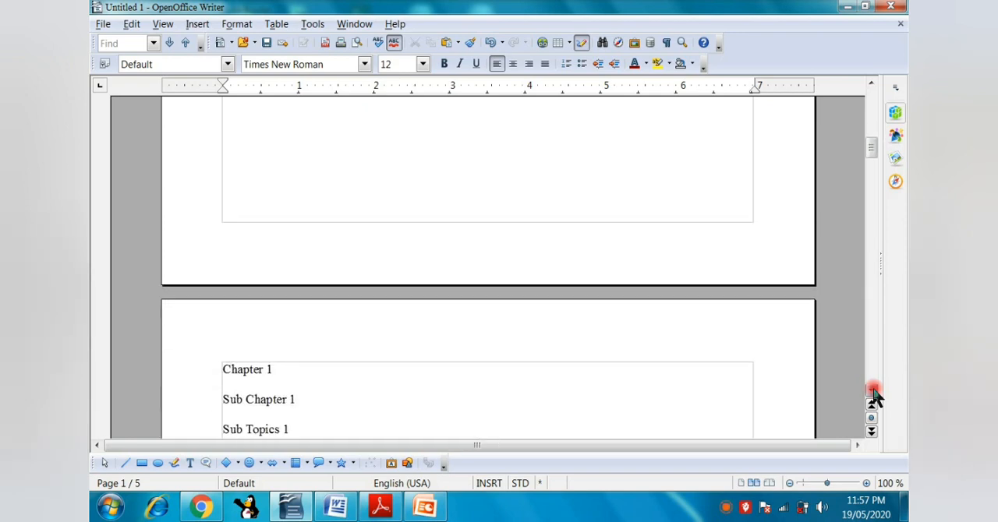
Apply the Heading 1 style to the "Chapter 1" line on the second page.
click(382, 363)
click(241, 305)
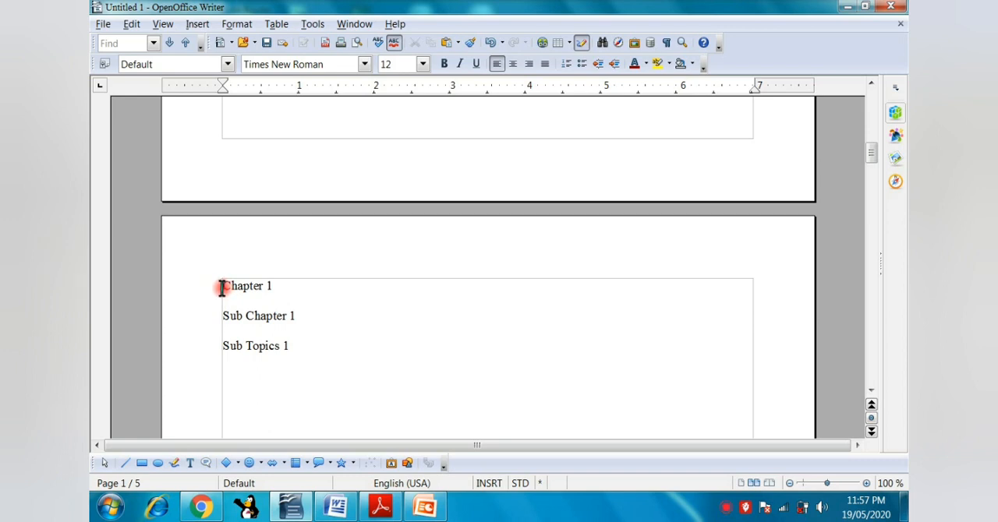
drag(222, 287, 286, 285)
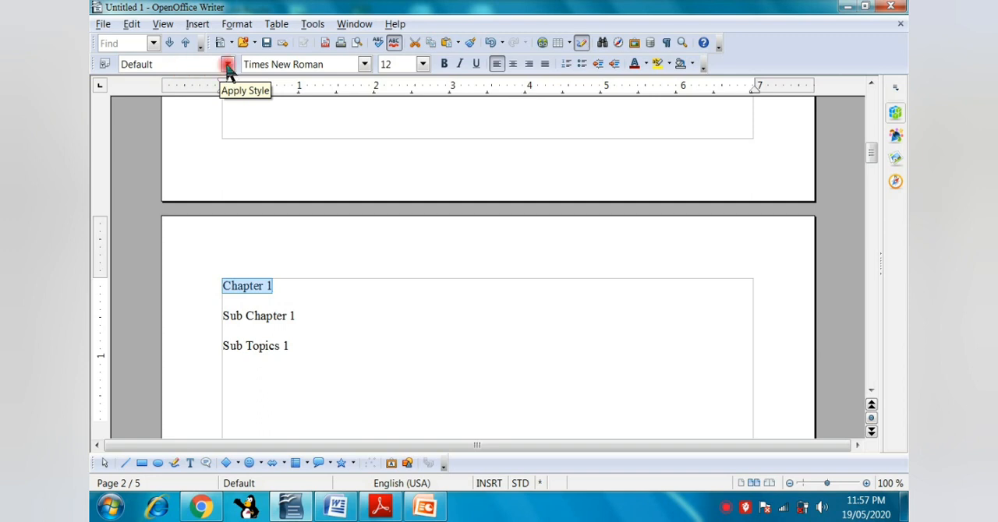
click(227, 64)
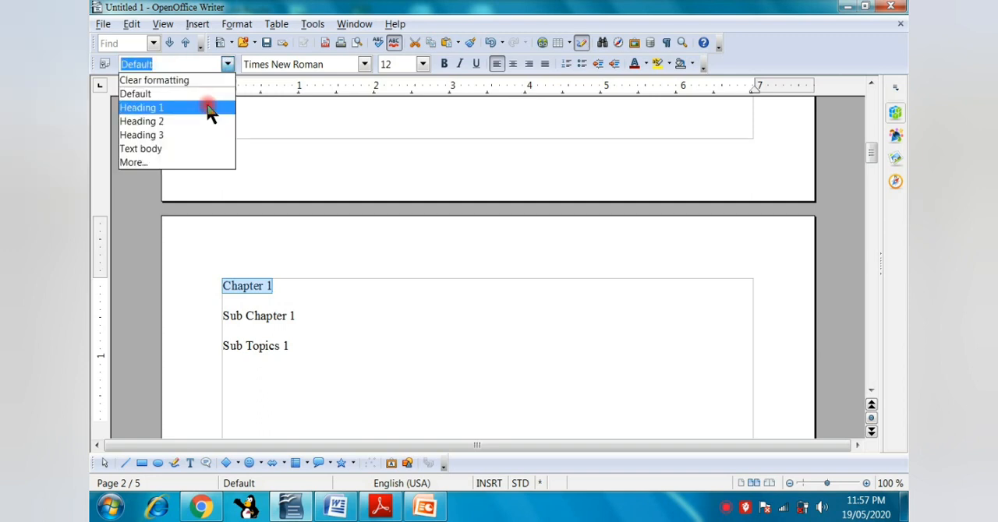
click(208, 108)
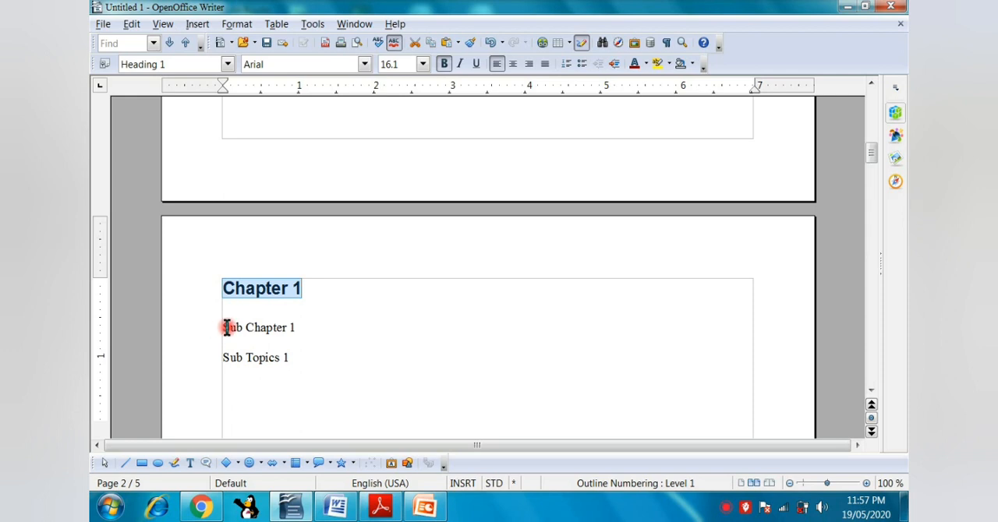
Apply the Heading 2 style to "Sub Chapter 1" and the Heading 3 style to "Sub Topics 1".
drag(223, 327, 304, 327)
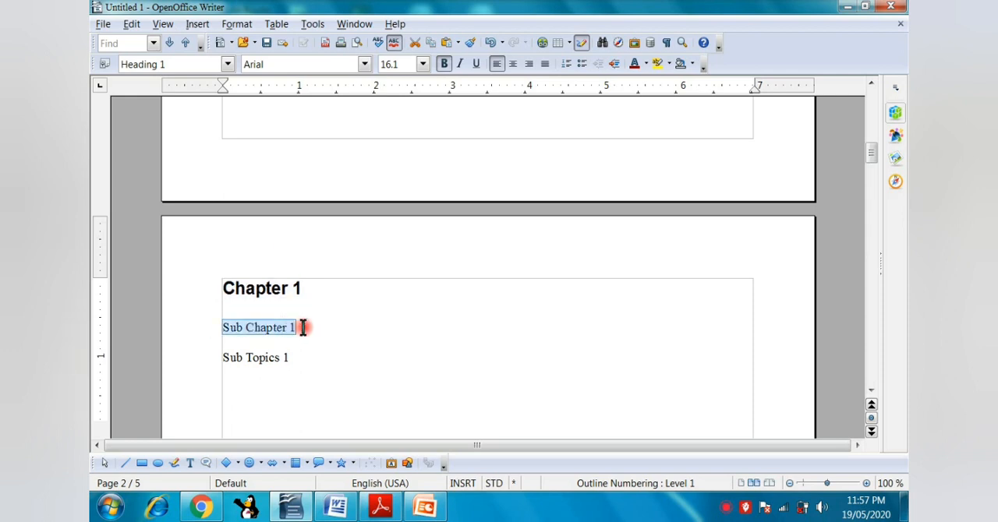
click(226, 64)
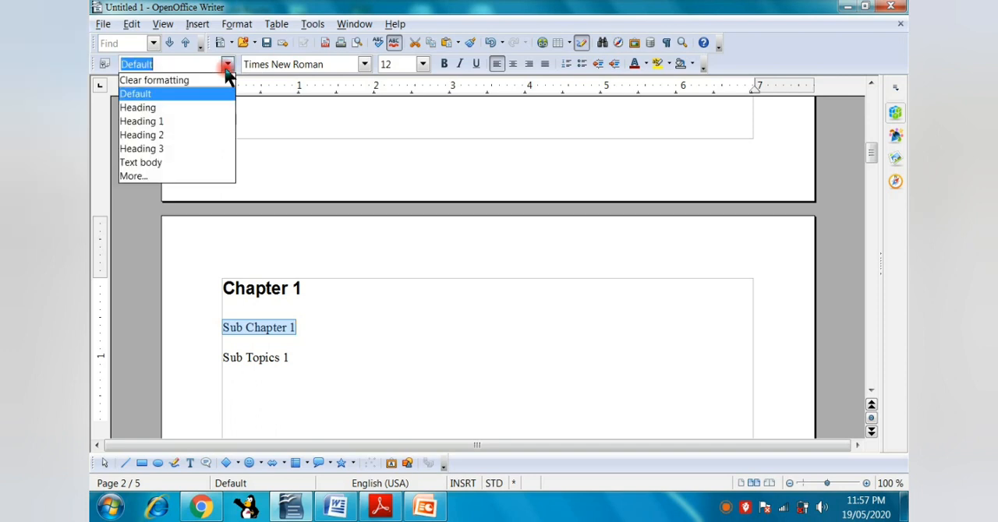
click(195, 134)
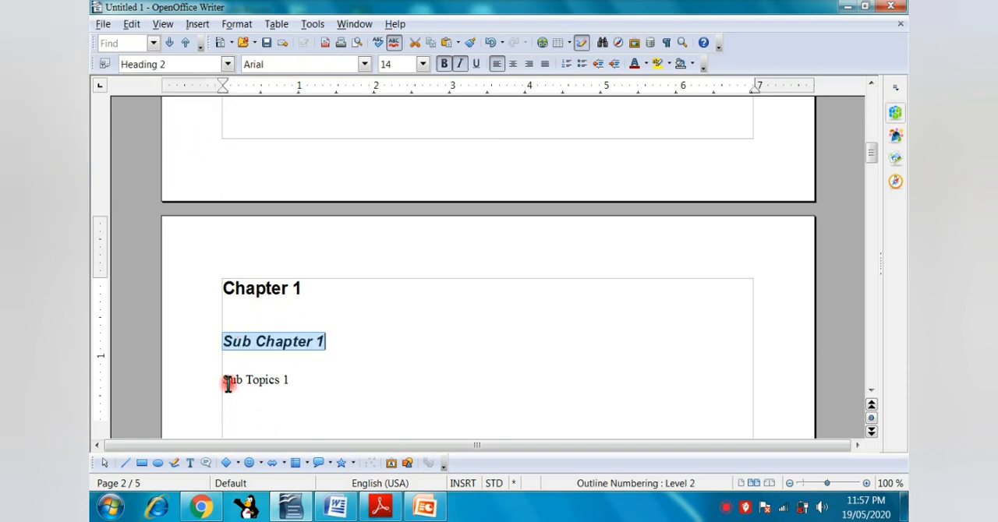
drag(220, 383, 325, 379)
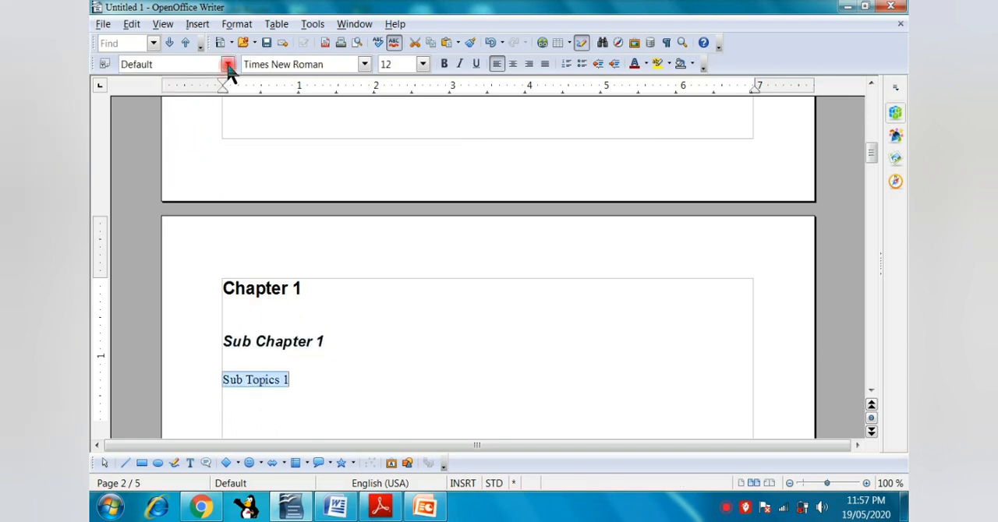
click(228, 64)
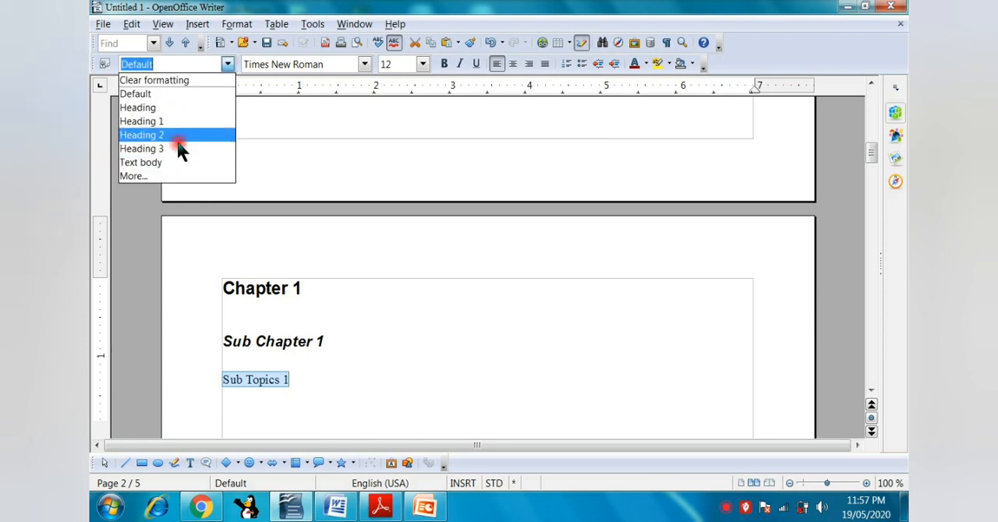
click(179, 149)
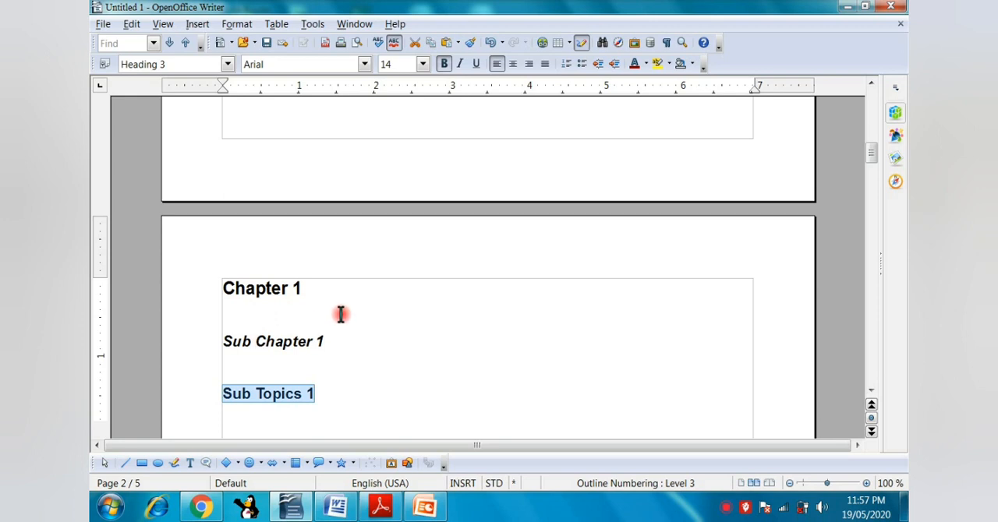
Delete the blank lines above "Chapter 2" so the text starts at the top margin of the third page.
click(872, 391)
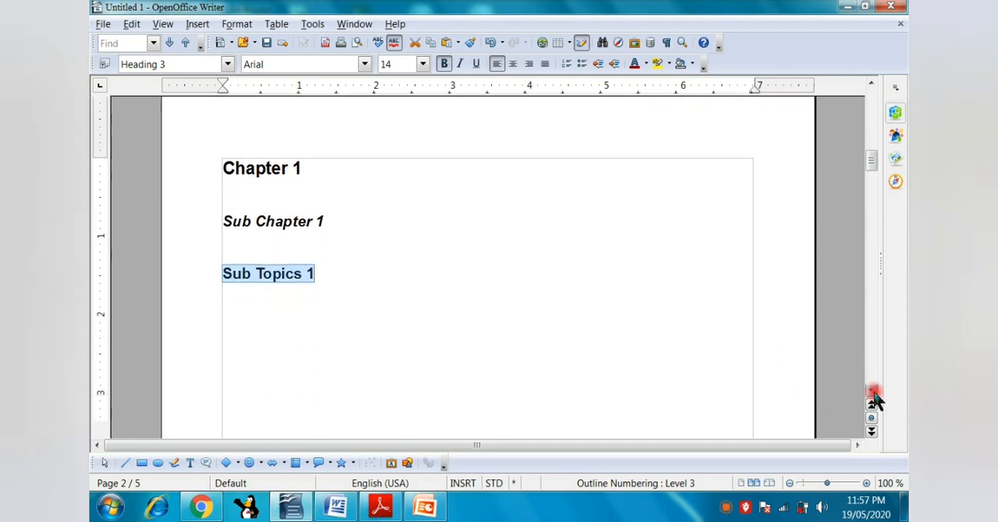
drag(873, 395, 876, 396)
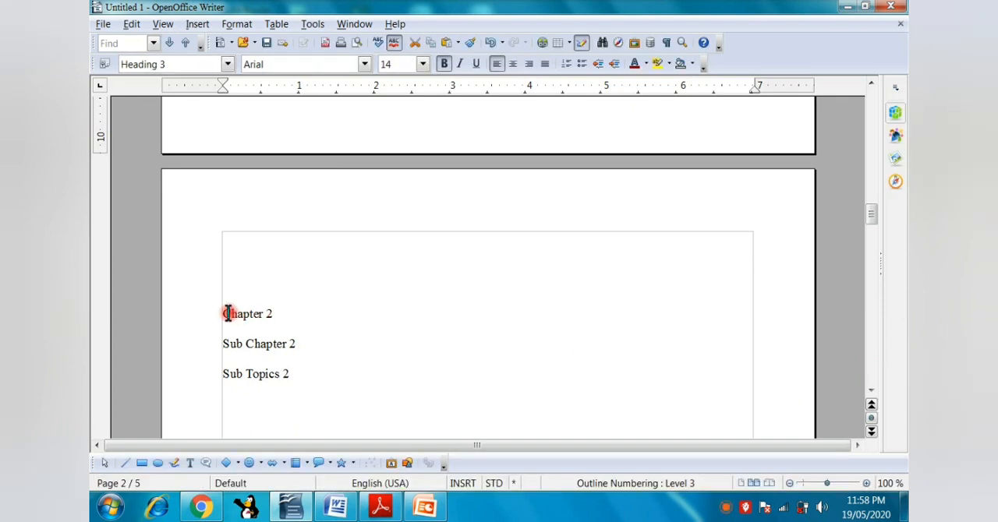
click(249, 343)
click(229, 314)
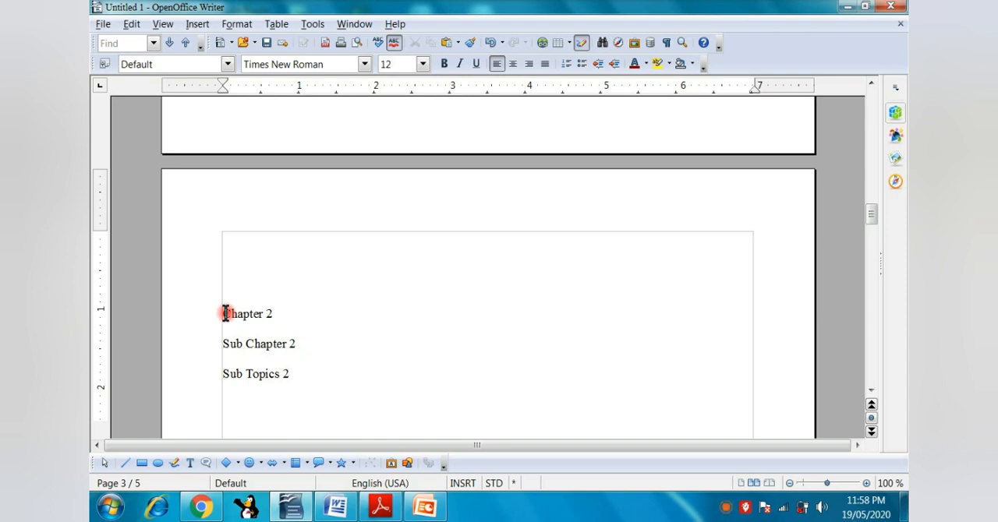
key(BackSpace)
key(BackSpace)
key(BackSpace)
key(BackSpace)
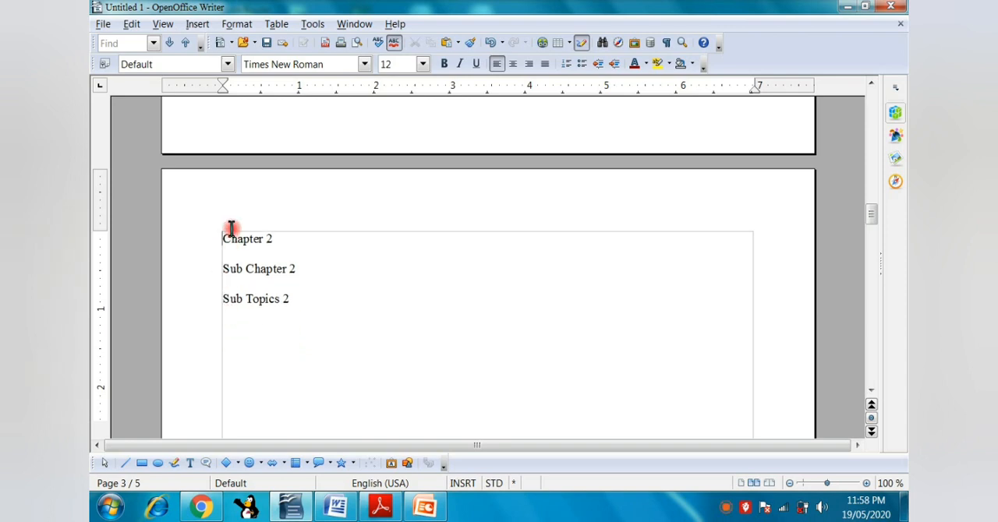
Apply the Heading 1 style to the "Chapter 2" line.
drag(223, 239, 289, 239)
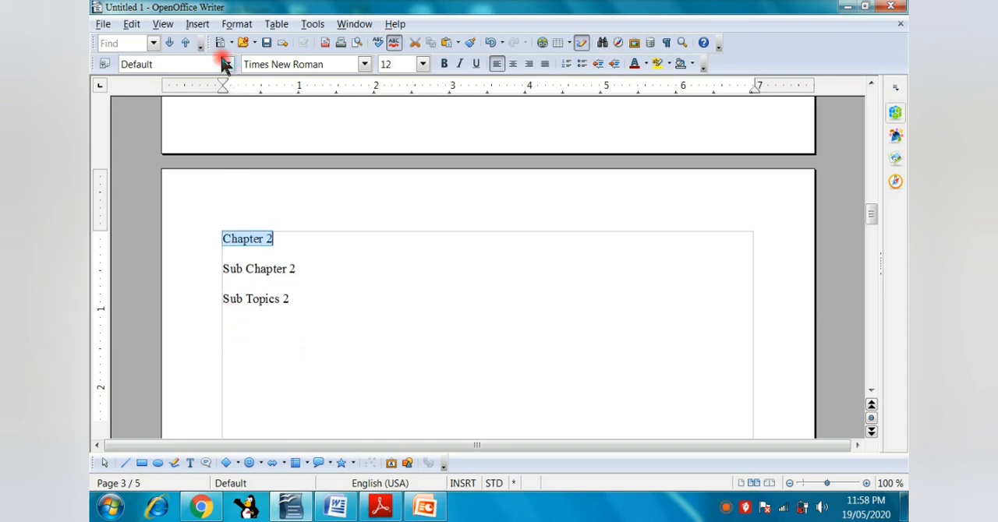
click(227, 64)
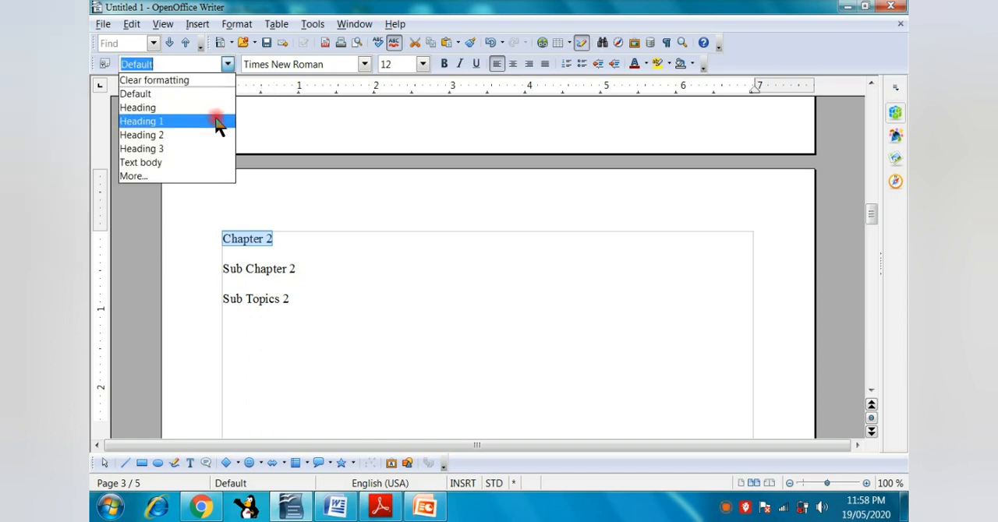
click(216, 124)
Apply the Heading 2 style to "Sub Chapter 2" and the Heading 3 style to "Sub Topics 2".
drag(225, 278, 297, 281)
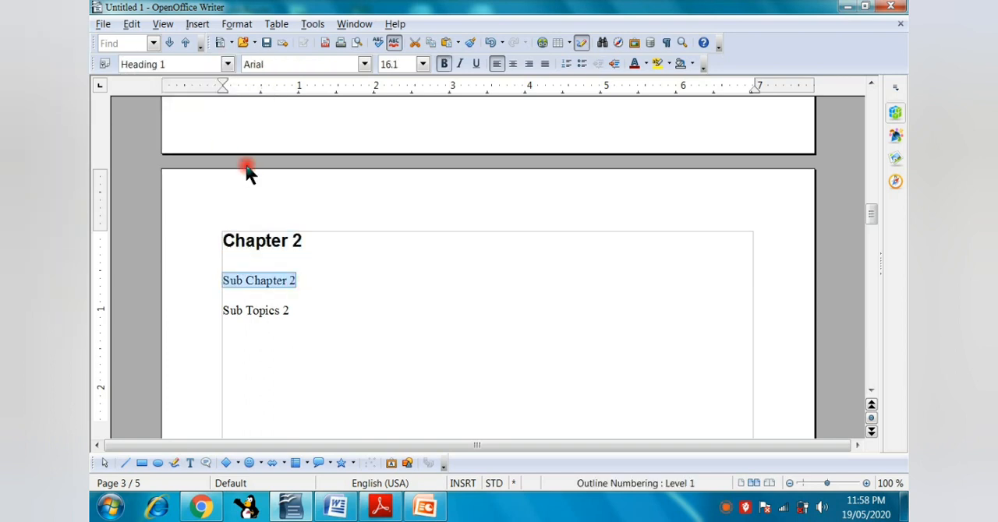
click(226, 64)
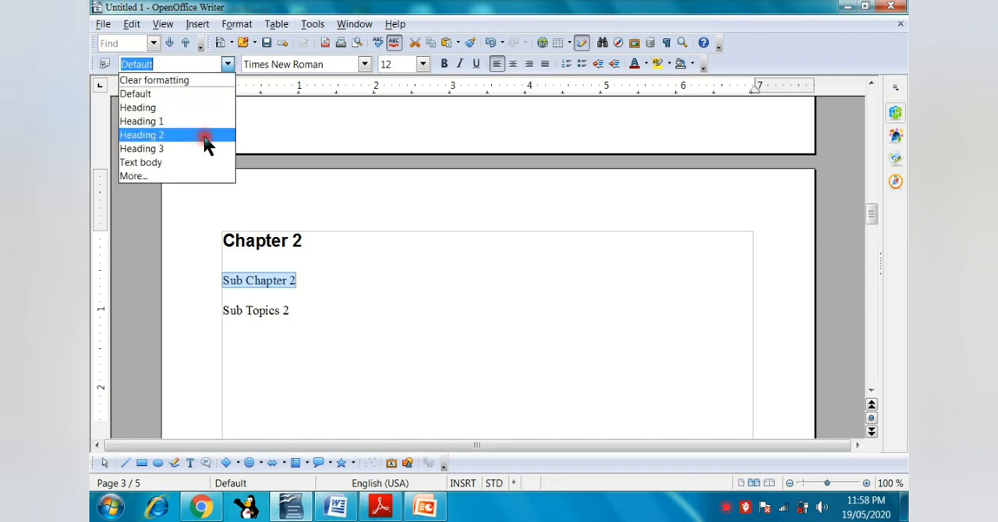
click(205, 138)
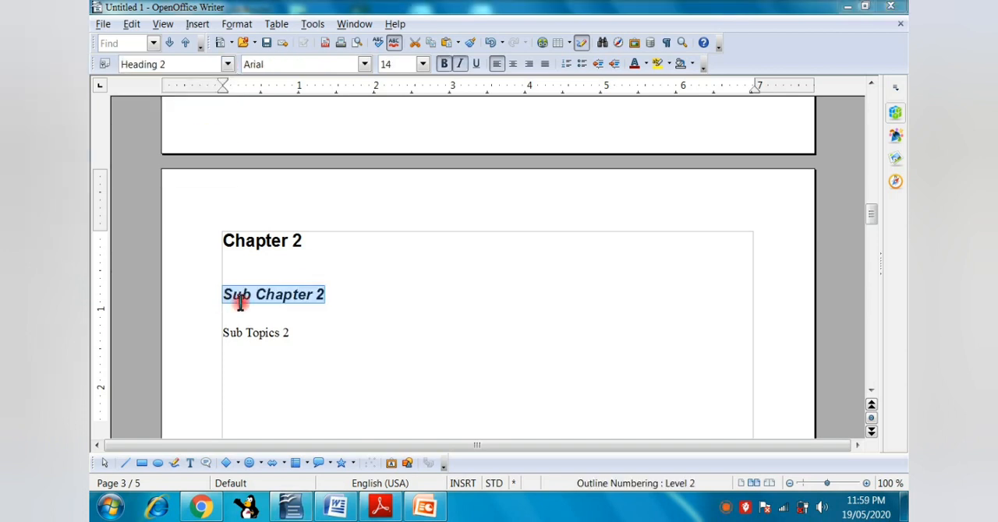
drag(222, 333, 305, 333)
click(229, 64)
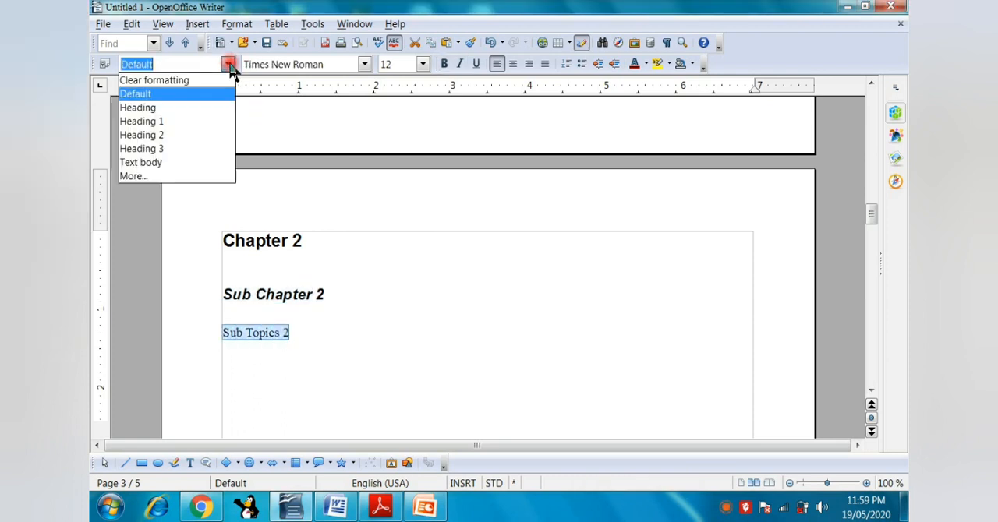
click(201, 150)
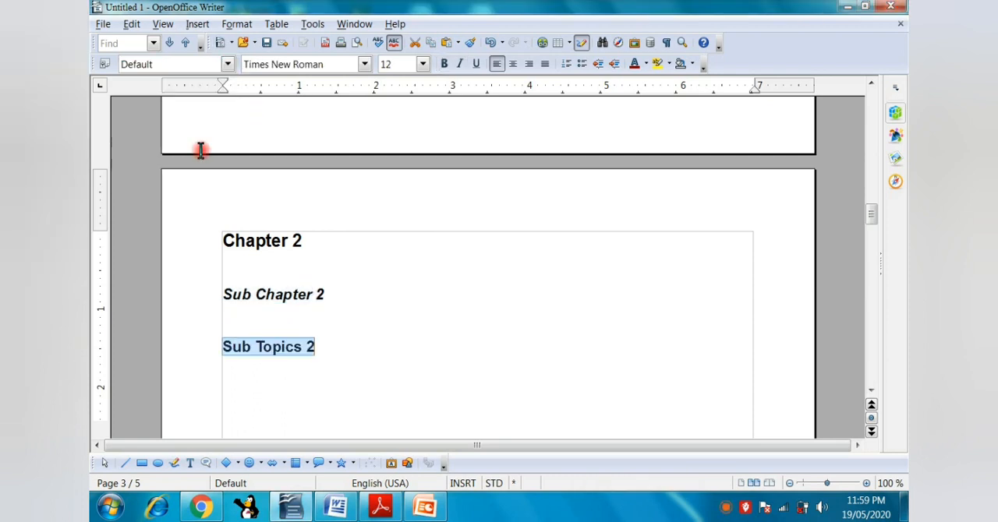
Delete the blank lines above "Chapter 3" so the text starts at the top margin of the fourth page.
click(871, 395)
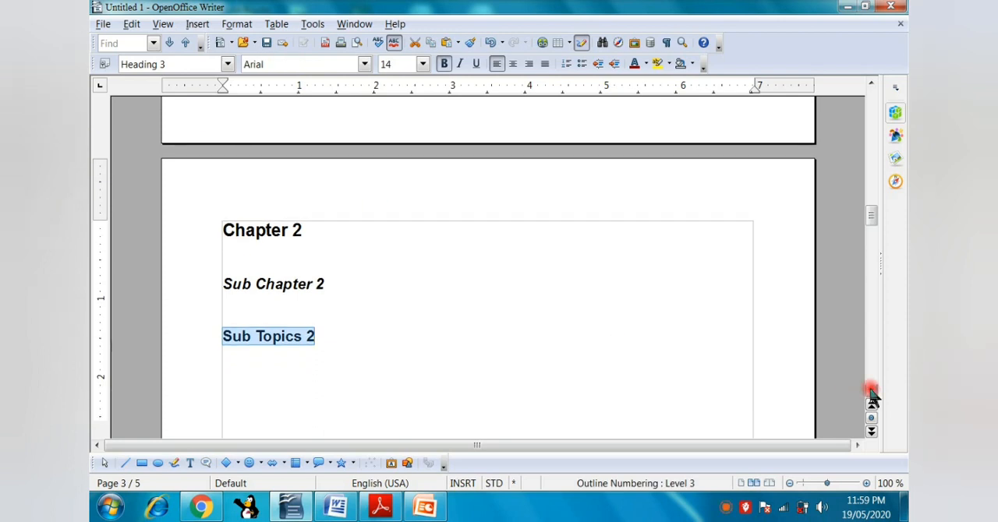
drag(872, 393, 874, 397)
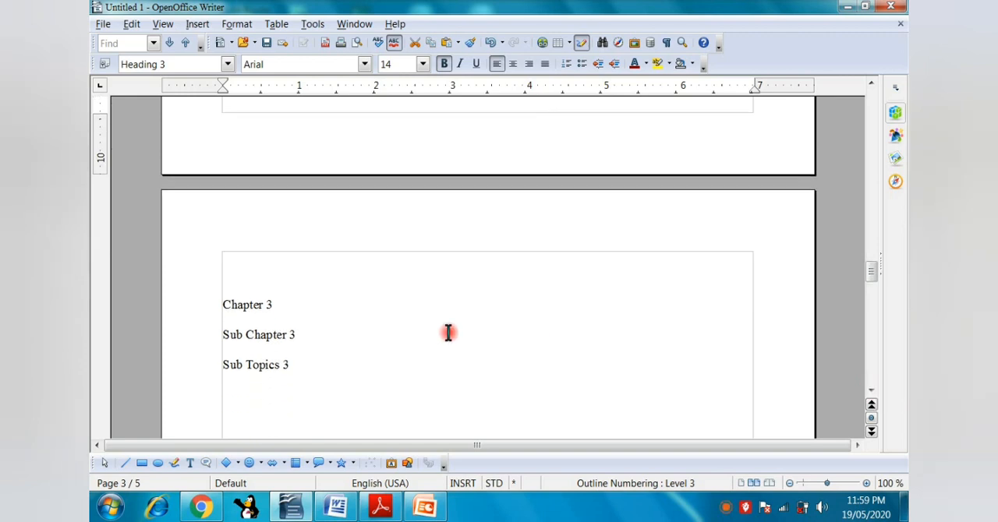
click(223, 305)
scroll(223, 305, down, 1)
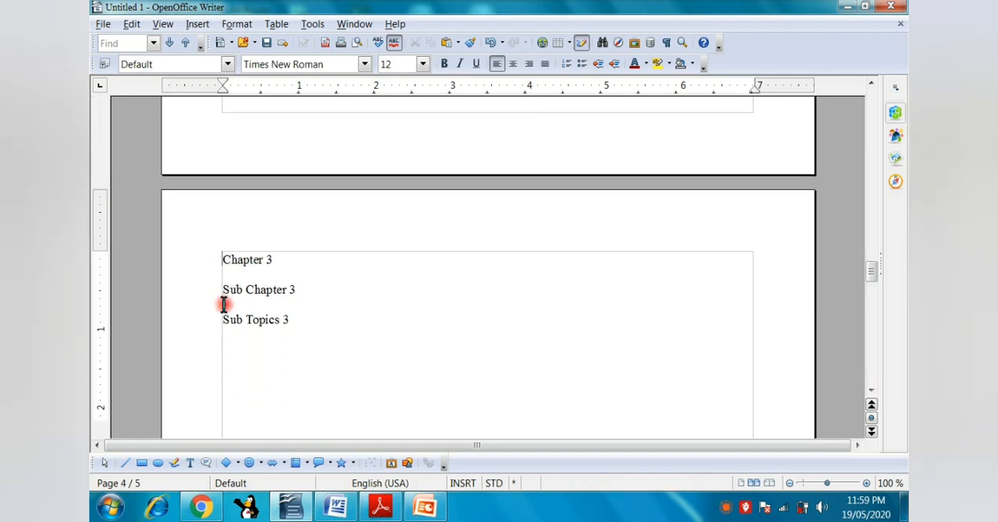
Apply the Heading 1 style to the "Chapter 3" line.
drag(224, 260, 309, 261)
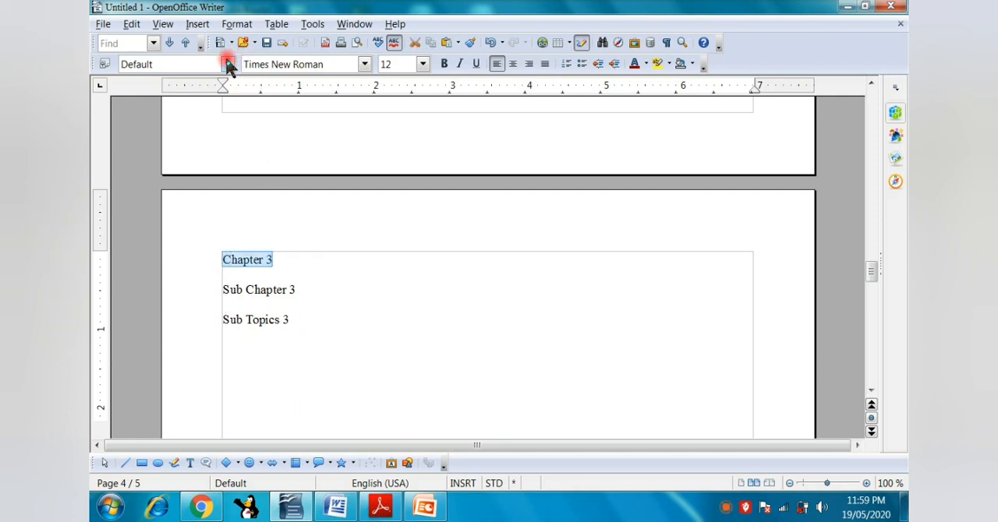
click(229, 65)
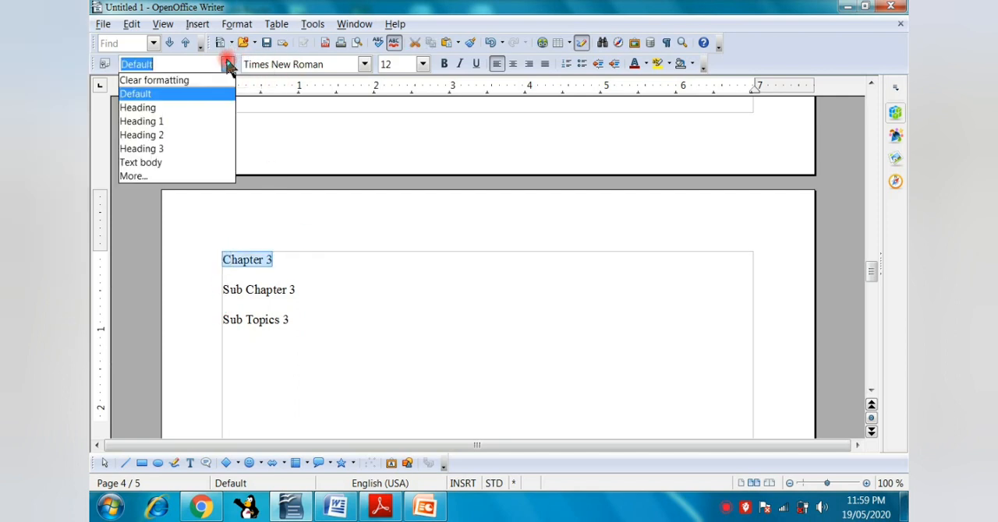
click(206, 123)
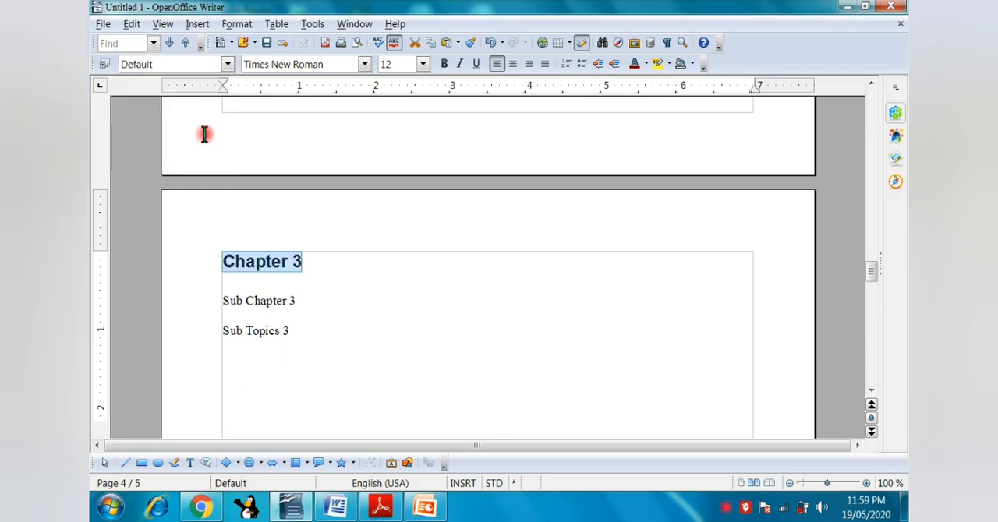
Apply the Heading 2 style to "Sub Chapter 3" and the Heading 3 style to "Sub Topics 3".
click(232, 302)
drag(223, 302, 305, 302)
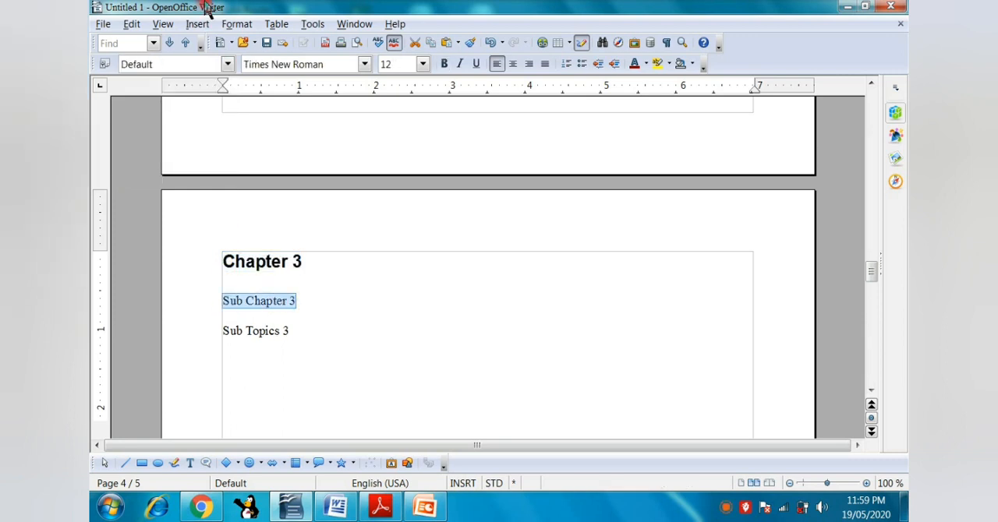
click(227, 63)
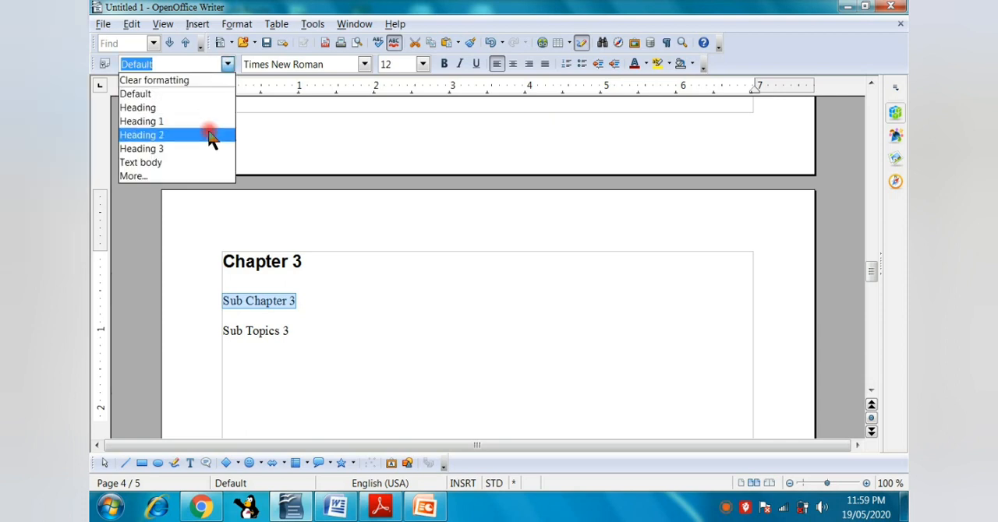
click(208, 134)
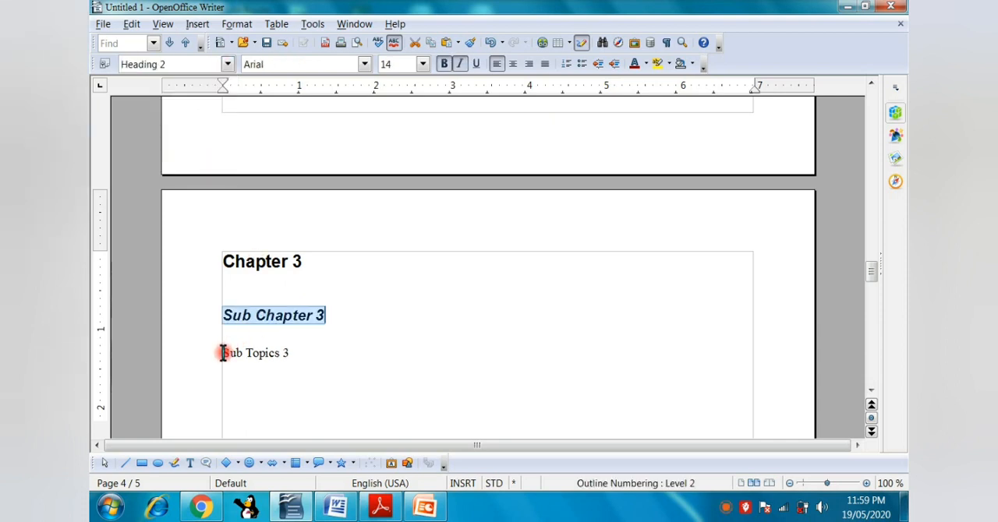
drag(222, 352, 310, 368)
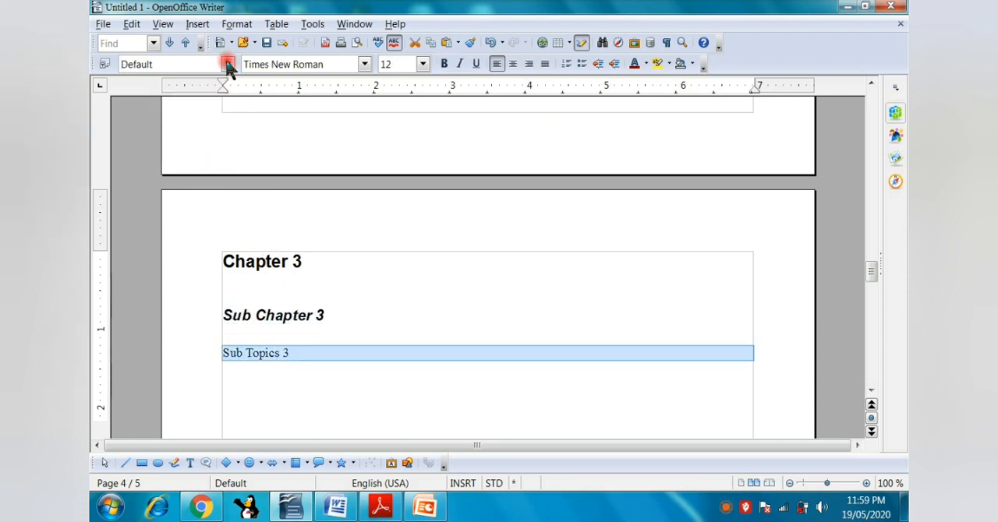
click(227, 64)
click(215, 149)
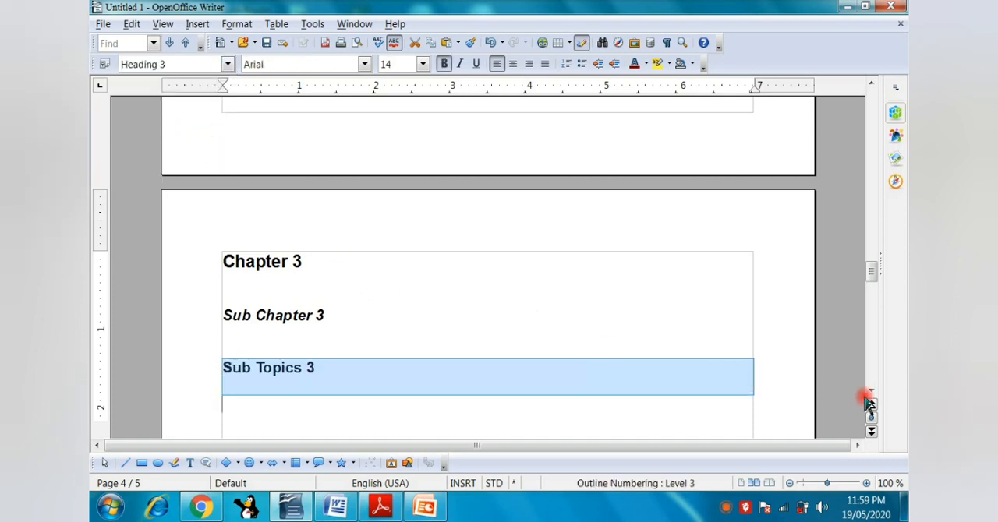
Delete the blank lines above "Chapter 4" so the text starts at the top margin of the fifth page.
drag(868, 391, 872, 399)
click(438, 377)
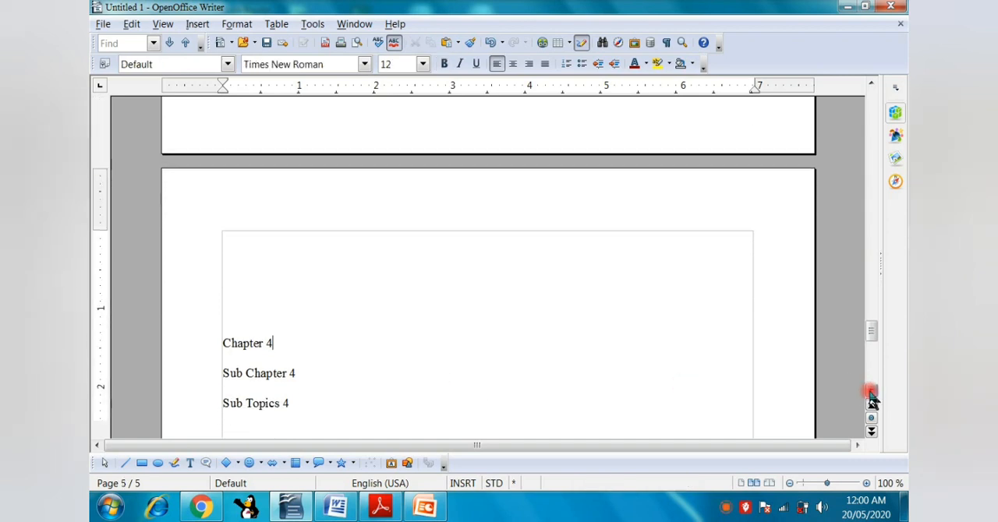
click(225, 346)
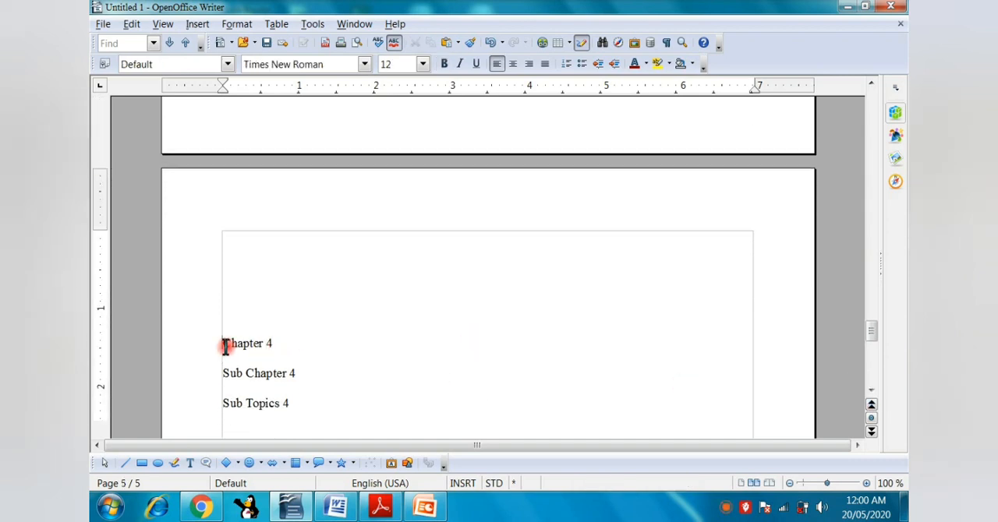
key(BackSpace)
key(BackSpace)
key(BackSpace)
key(BackSpace)
key(BackSpace)
key(BackSpace)
key(BackSpace)
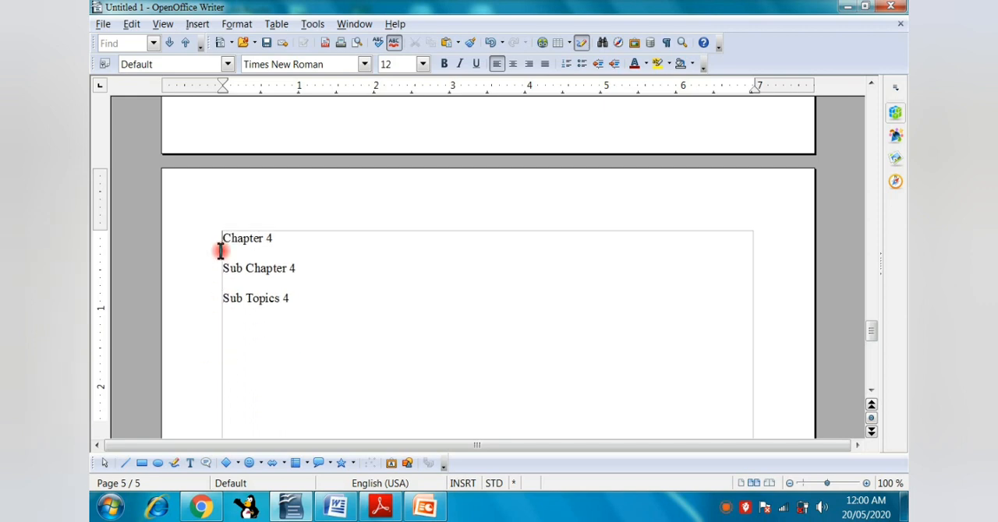
Apply the Heading 1 style to the "Chapter 4" line on the fifth page.
drag(222, 242, 296, 238)
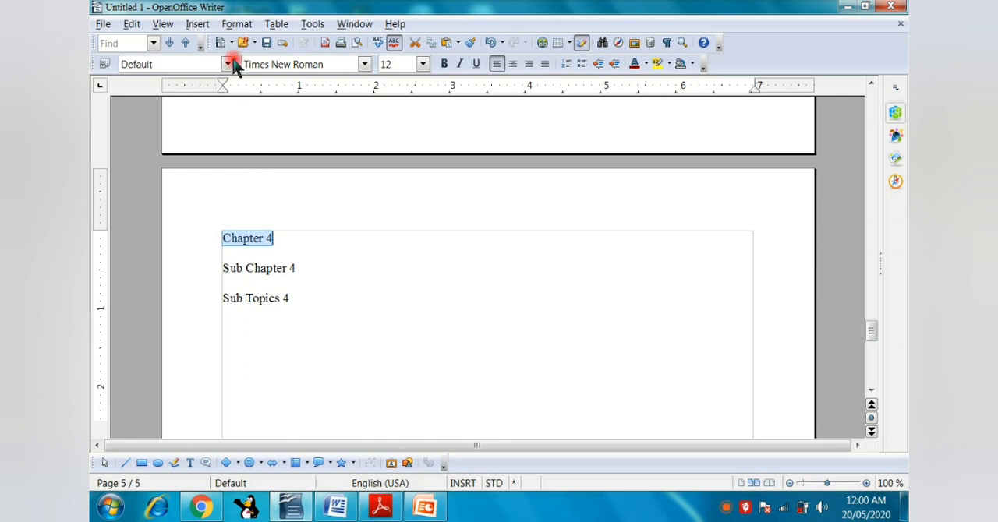
click(229, 64)
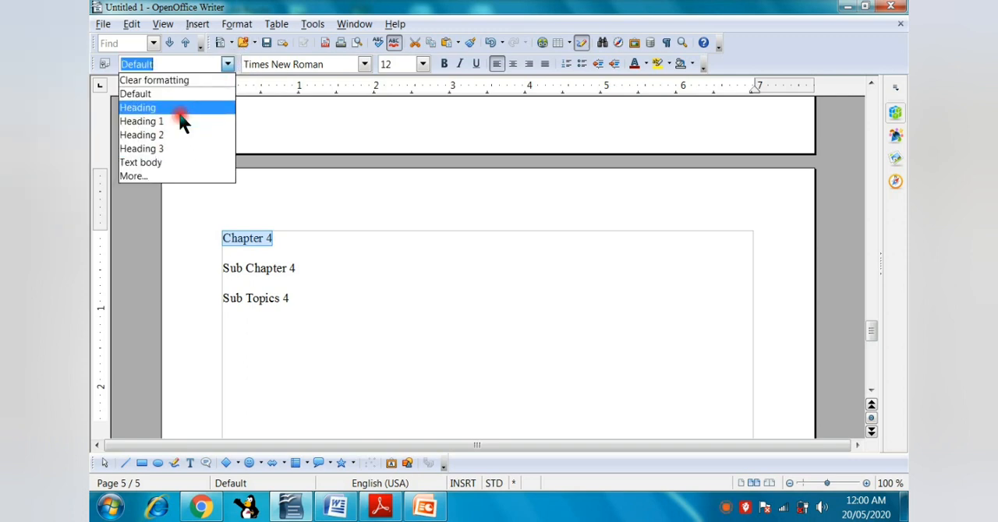
click(180, 120)
Apply the Heading 2 style to "Sub Chapter 4" and the Heading 3 style to "Sub Topics 4".
drag(222, 281, 296, 282)
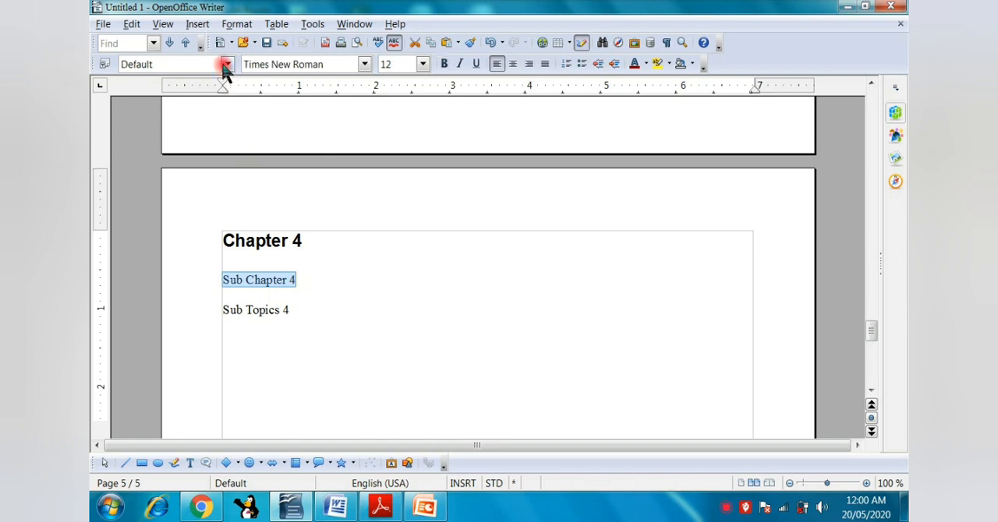
click(227, 64)
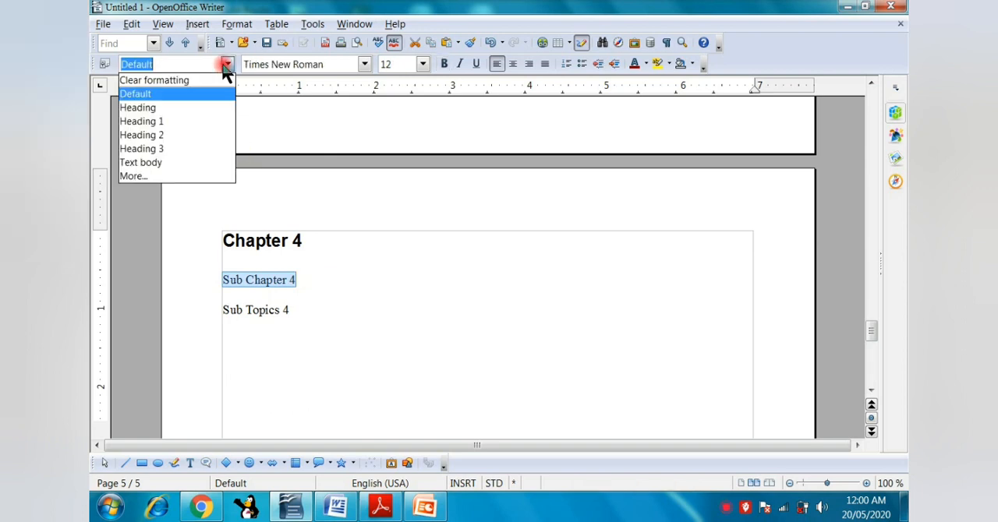
click(212, 135)
drag(216, 330, 309, 331)
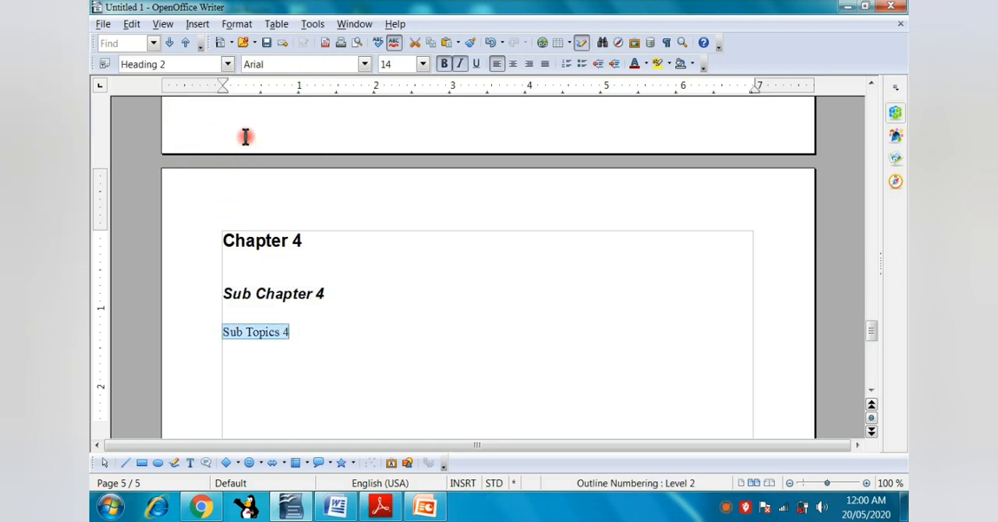
click(227, 64)
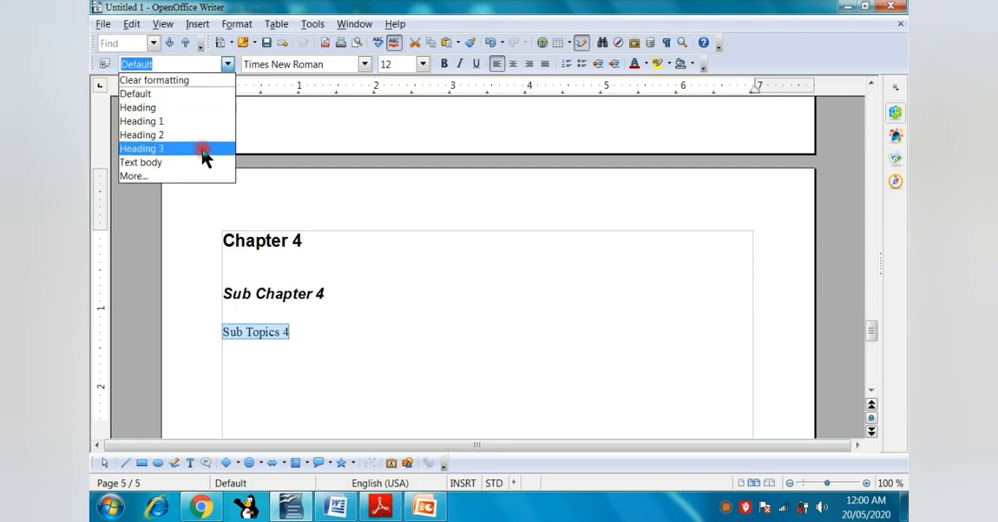
click(203, 149)
click(463, 305)
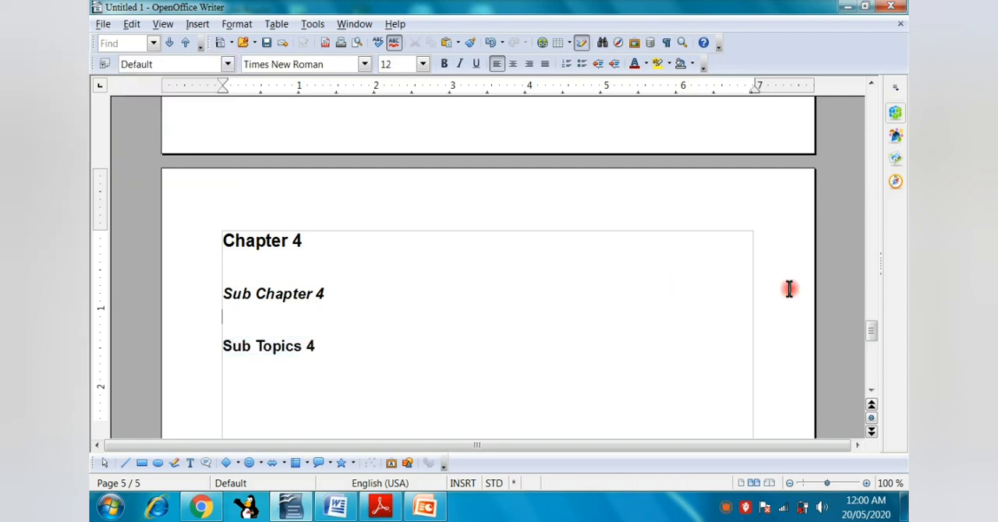
Insert a protected index of type Table of Contents, covering the entire document, at the start of the blank first page.
drag(871, 328, 860, 108)
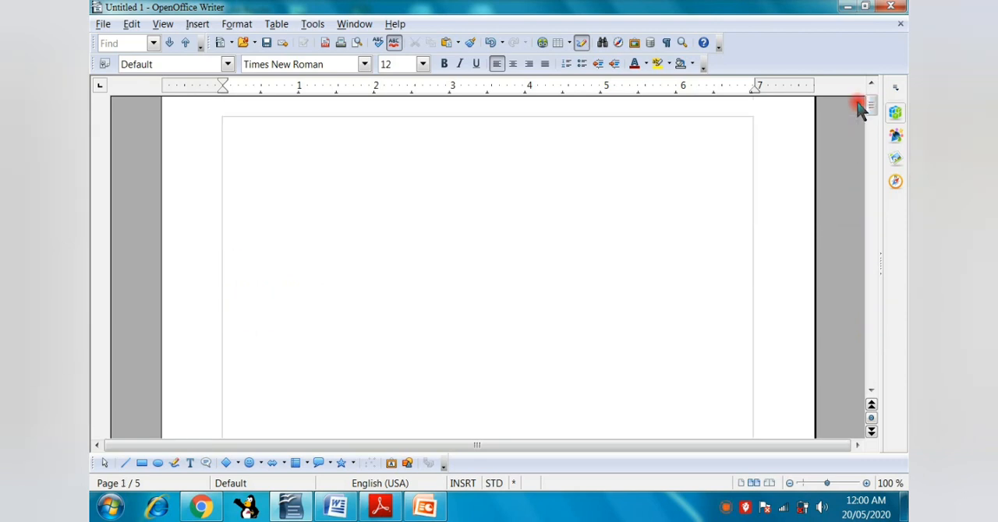
click(304, 156)
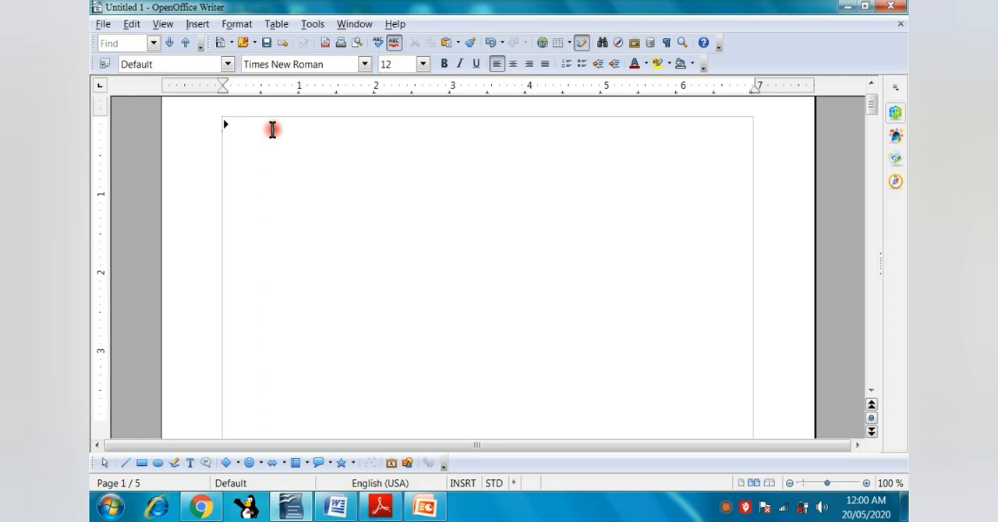
click(199, 24)
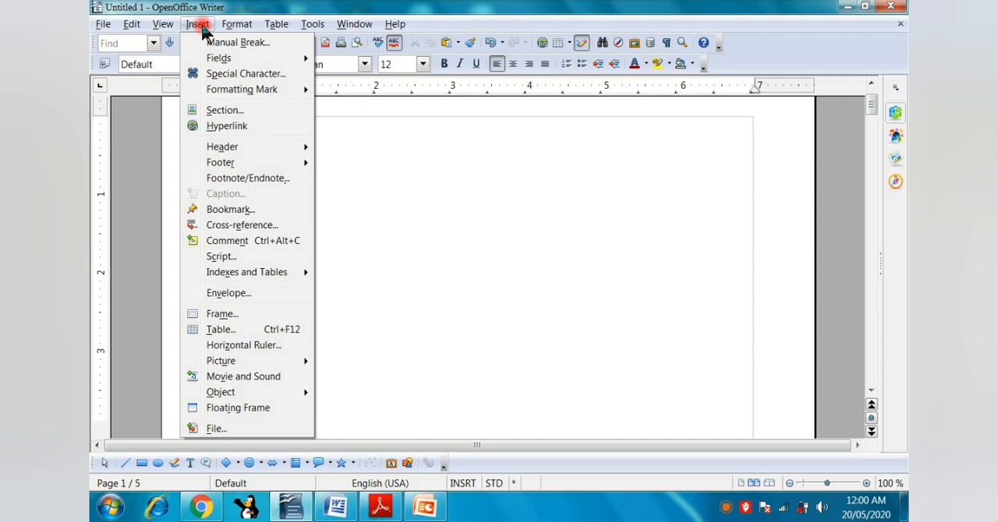
mouse_move(248, 281)
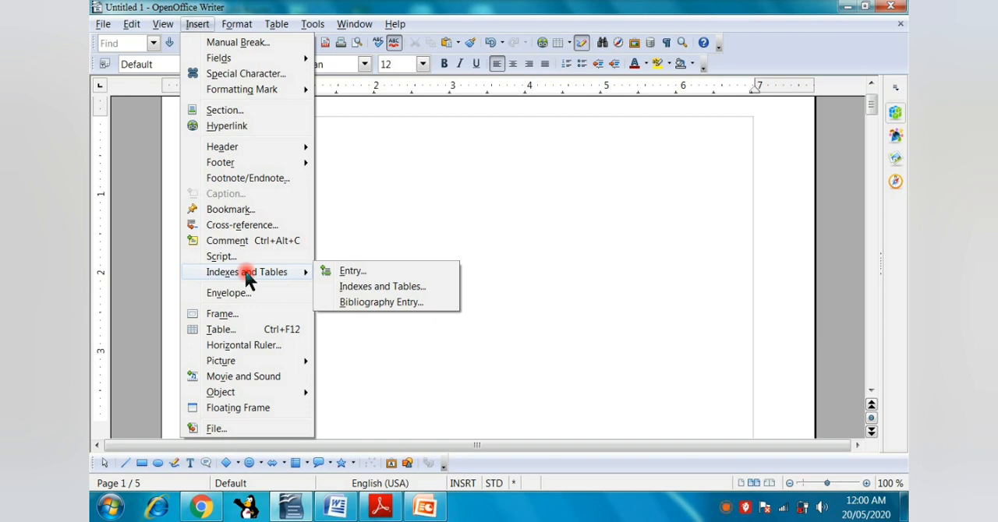
click(352, 287)
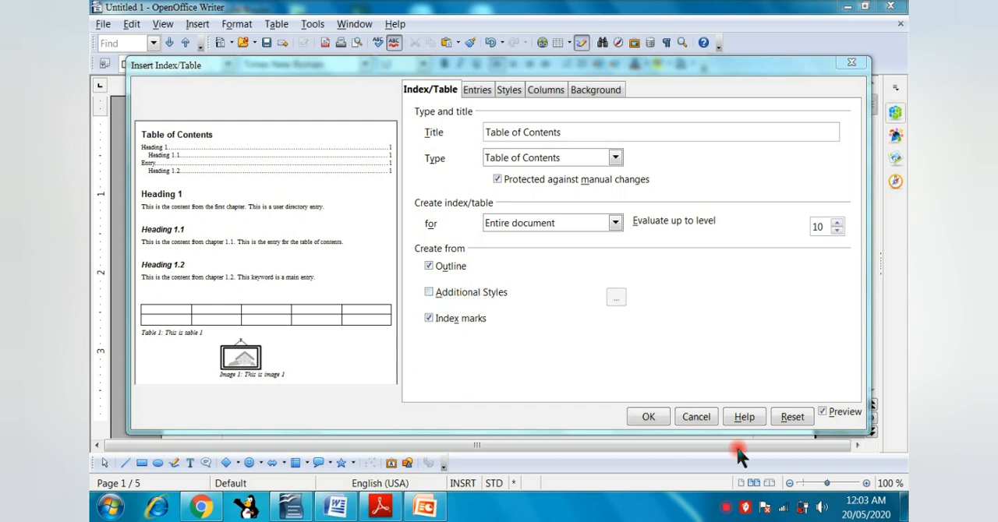
click(646, 417)
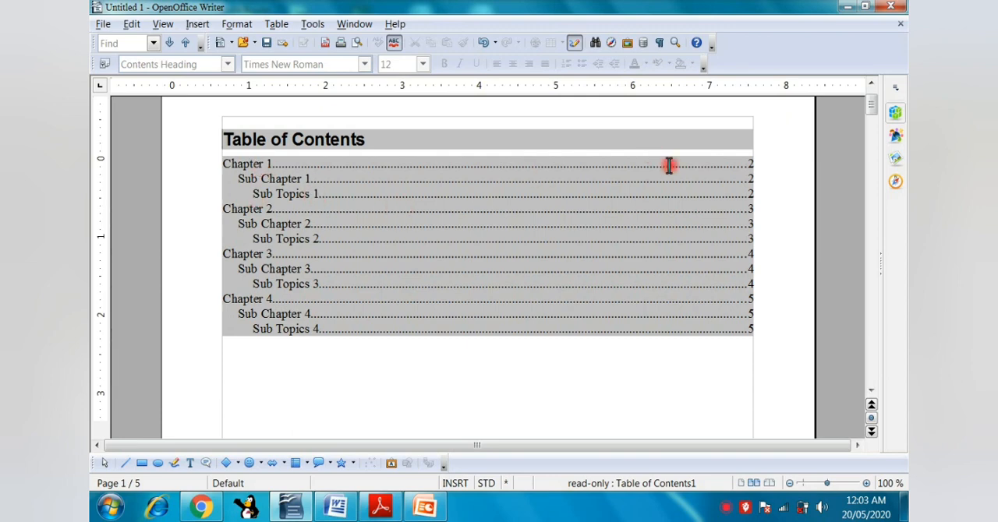
click(759, 225)
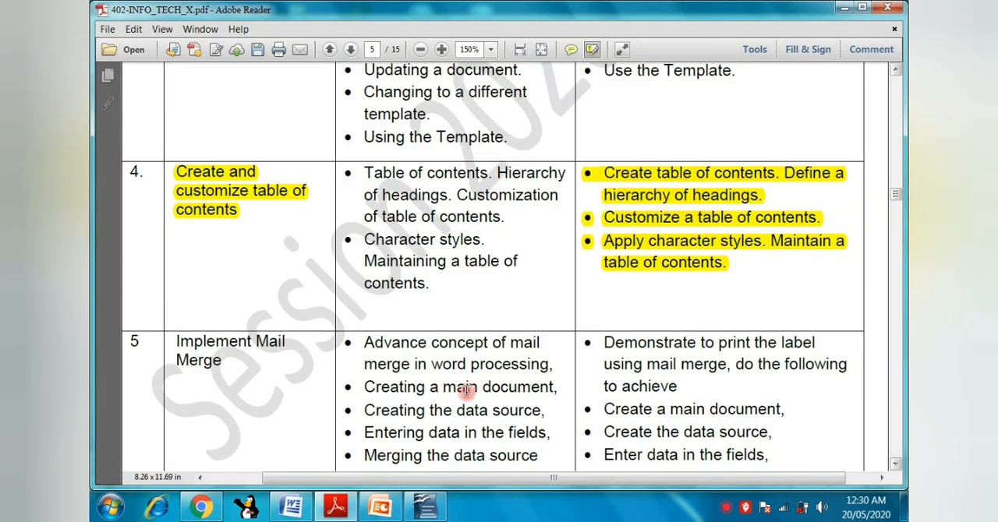
Switch from the PDF to the OpenOffice Writer document and highlight the whole table of contents.
mouse_move(328, 508)
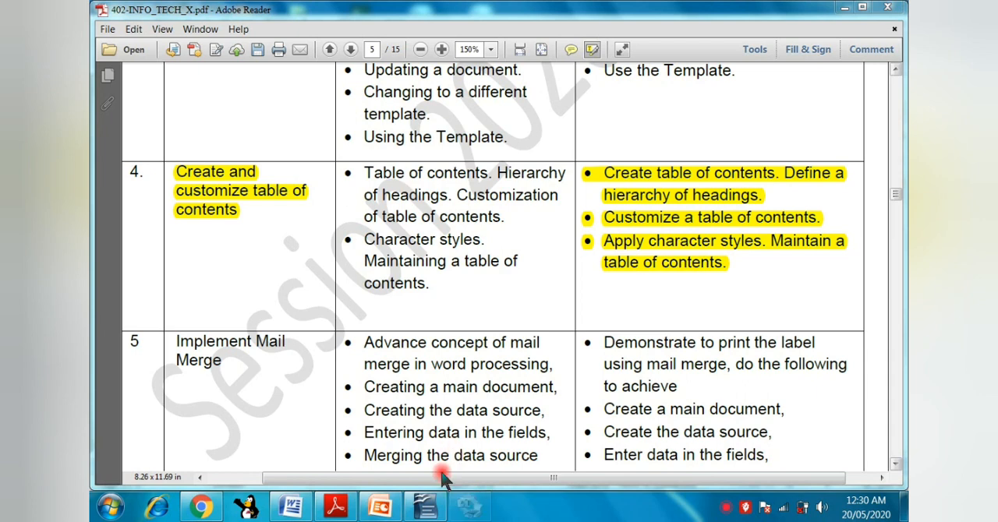
click(429, 511)
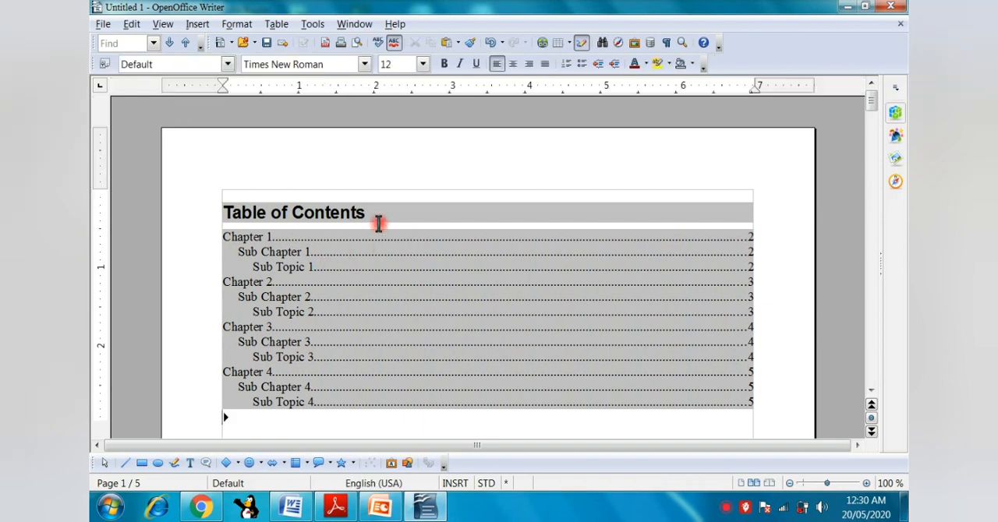
key(Up)
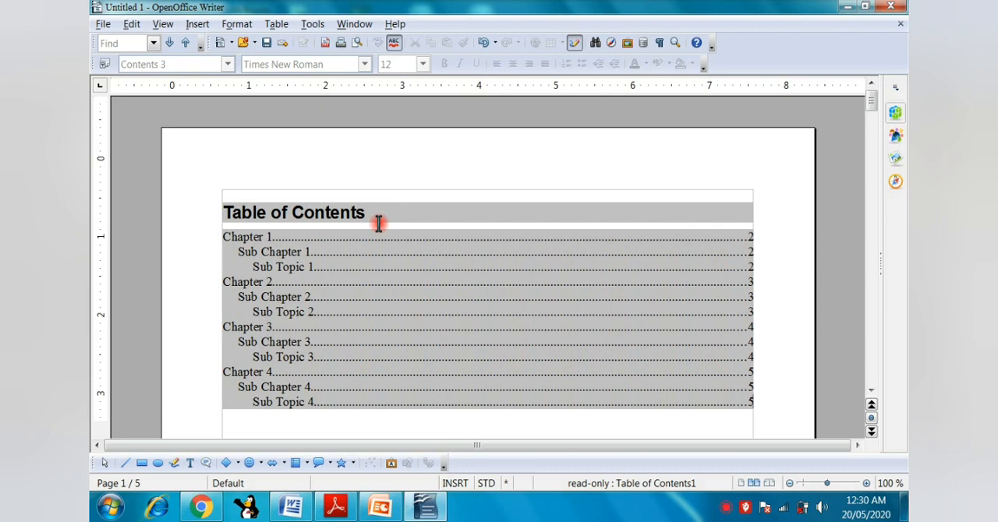
drag(225, 211, 633, 415)
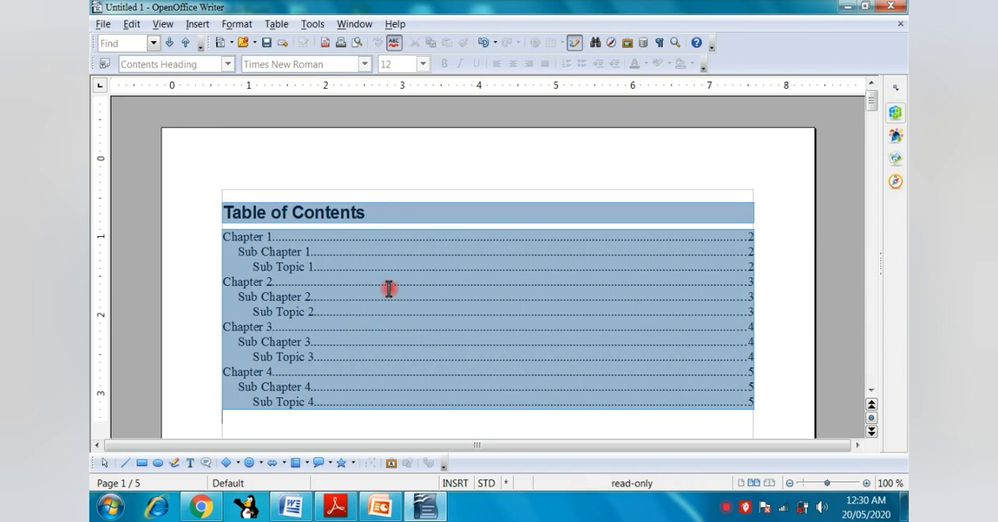
click(336, 250)
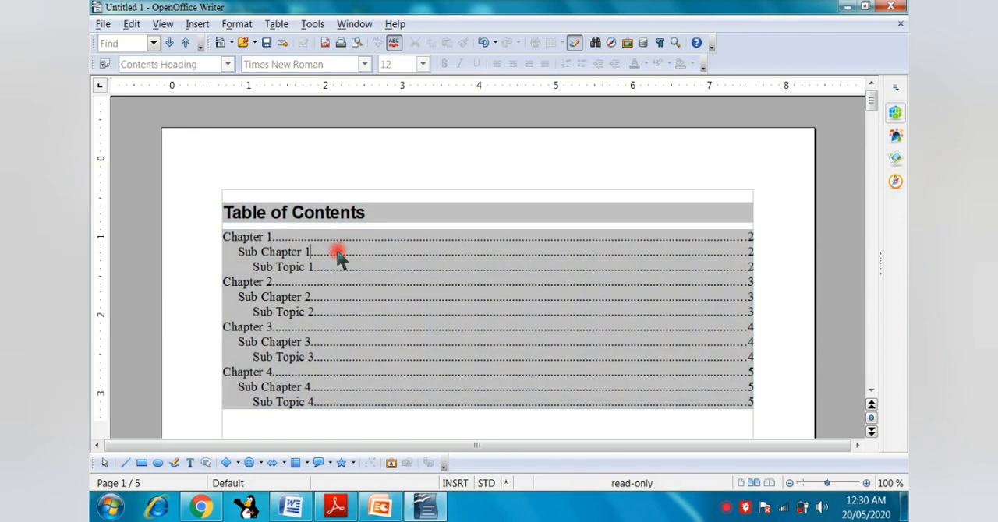
Turn off the protection against manual changes in the table of contents settings.
right_click(338, 258)
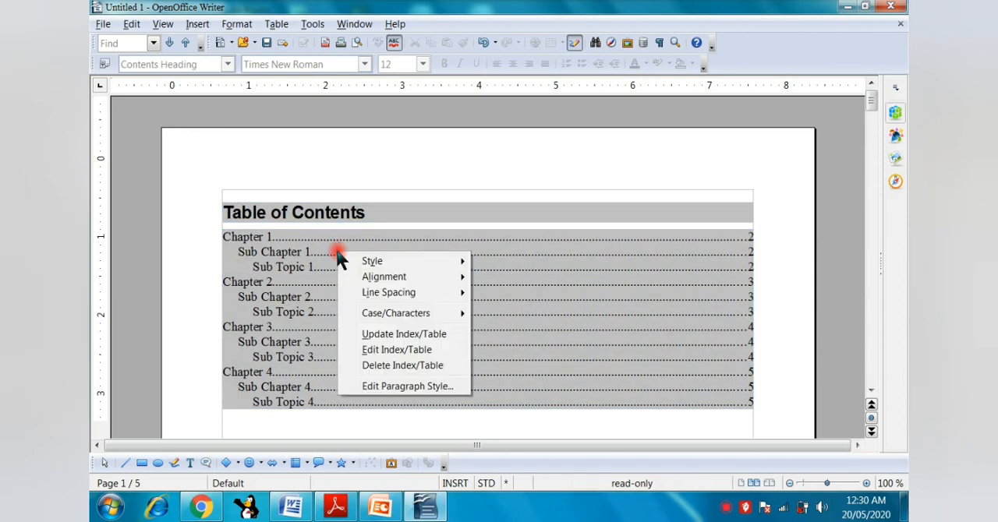
click(391, 351)
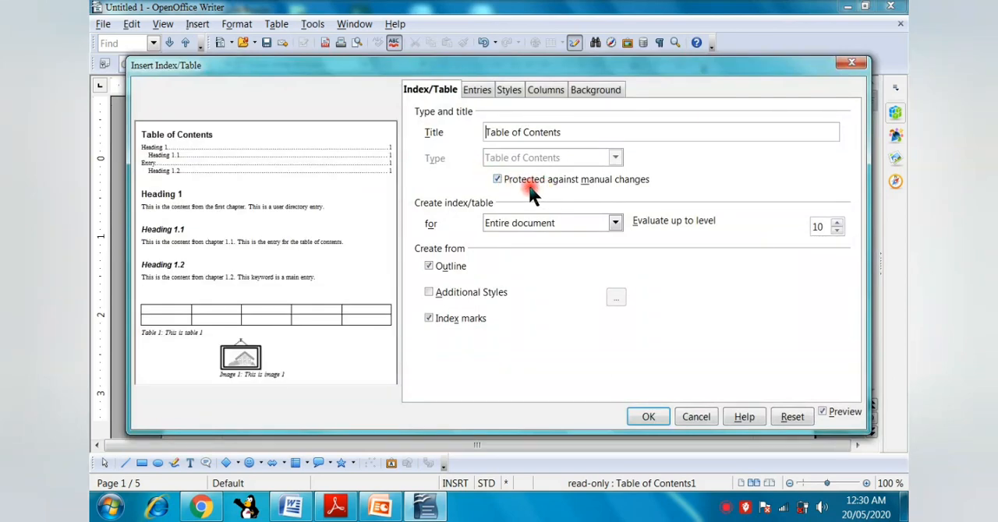
click(499, 181)
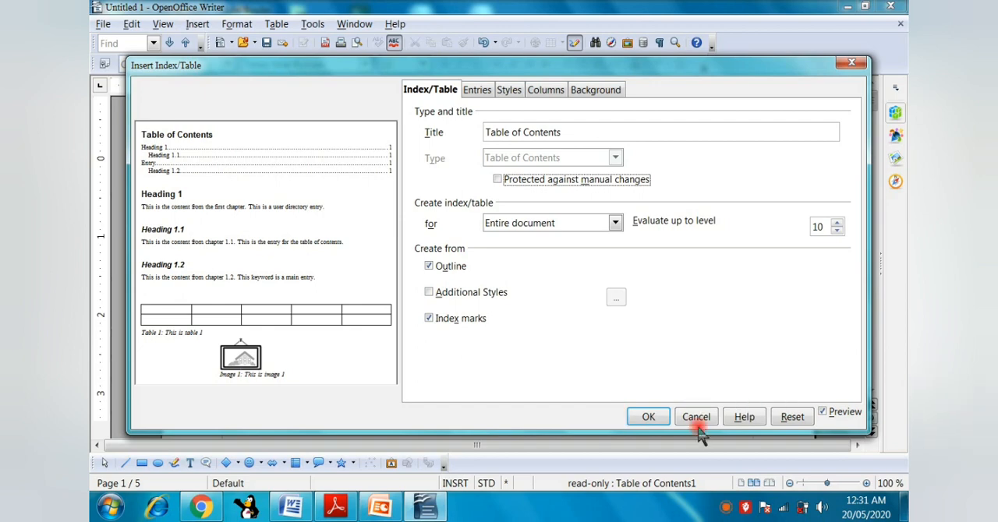
click(647, 416)
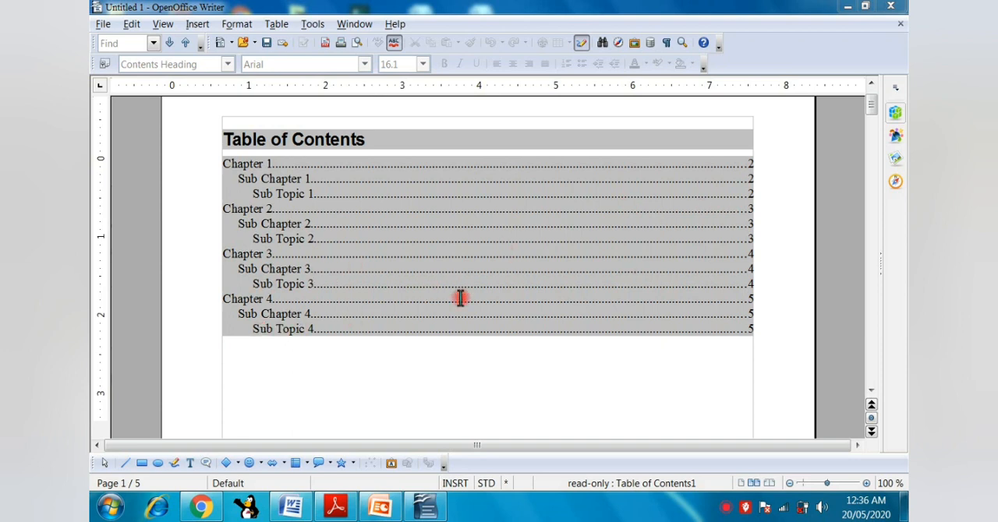
Insert blank lines above "Chapter 1" on the second page until the heading moves to the start of the third page.
click(868, 390)
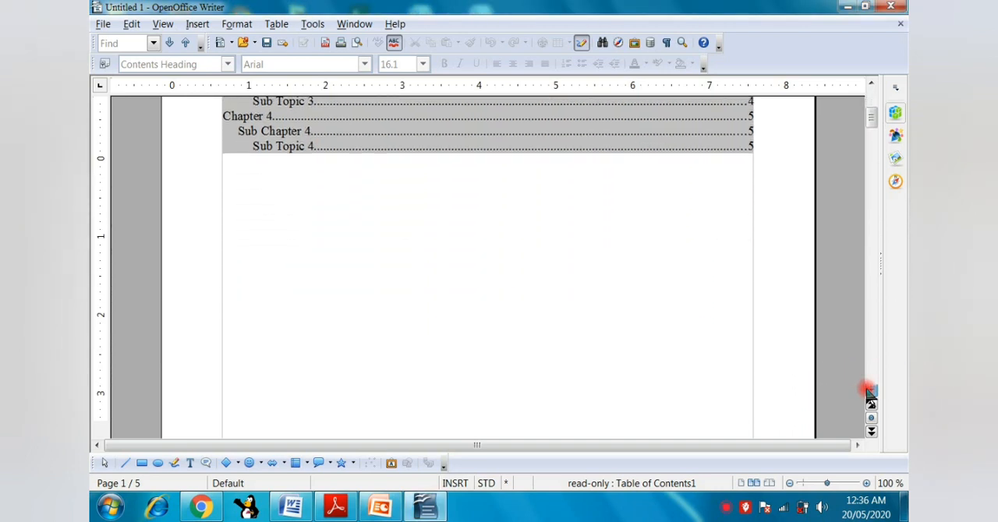
click(868, 390)
click(868, 390)
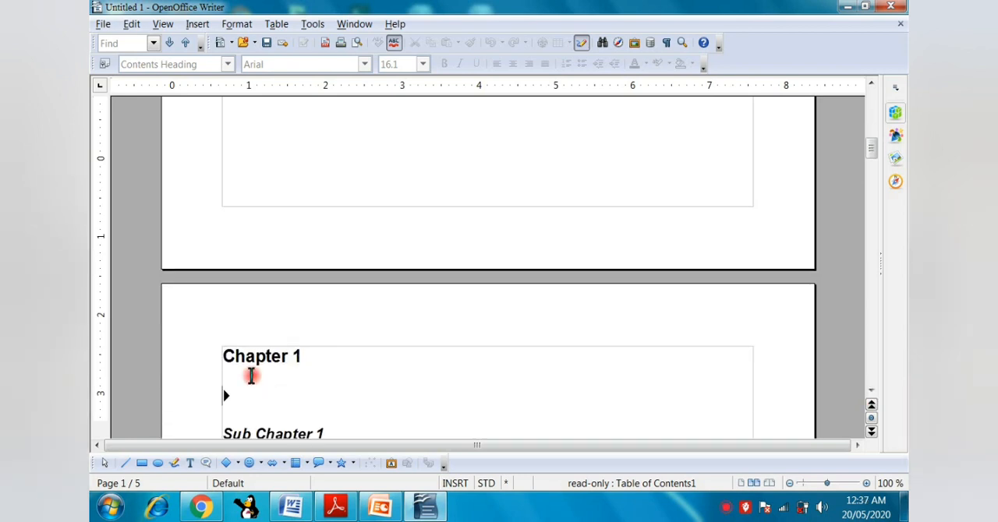
click(267, 379)
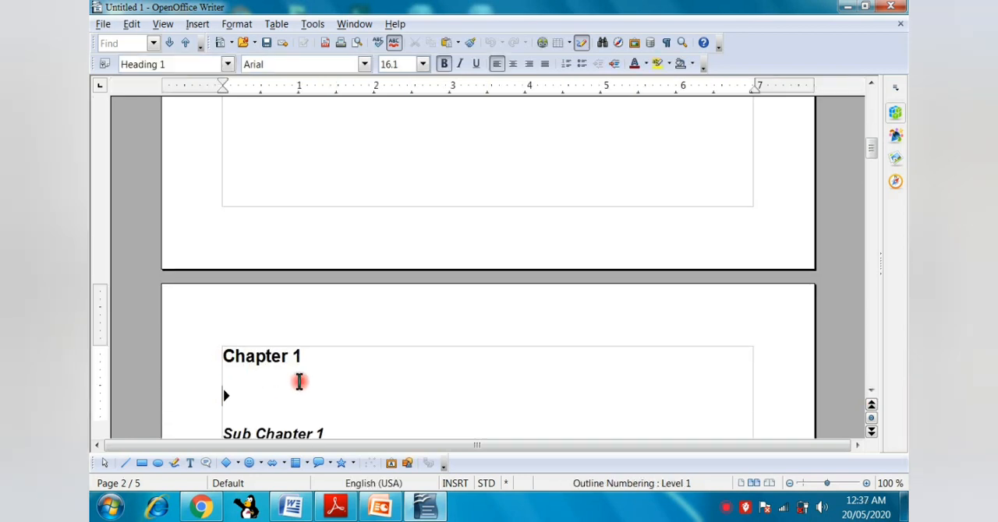
key(Return)
key(Return)
key(Return)
key(Return)
key(Return)
key(Return)
key(Return)
key(Return)
key(Return)
key(Return)
key(Return)
key(Return)
key(Return)
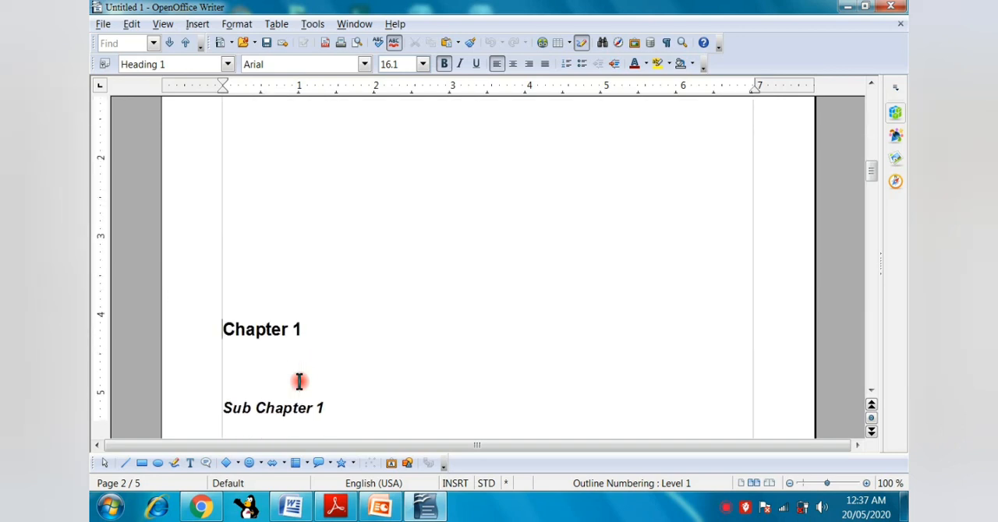
key(Return)
key(Return)
key(Return)
key(Return)
key(Return)
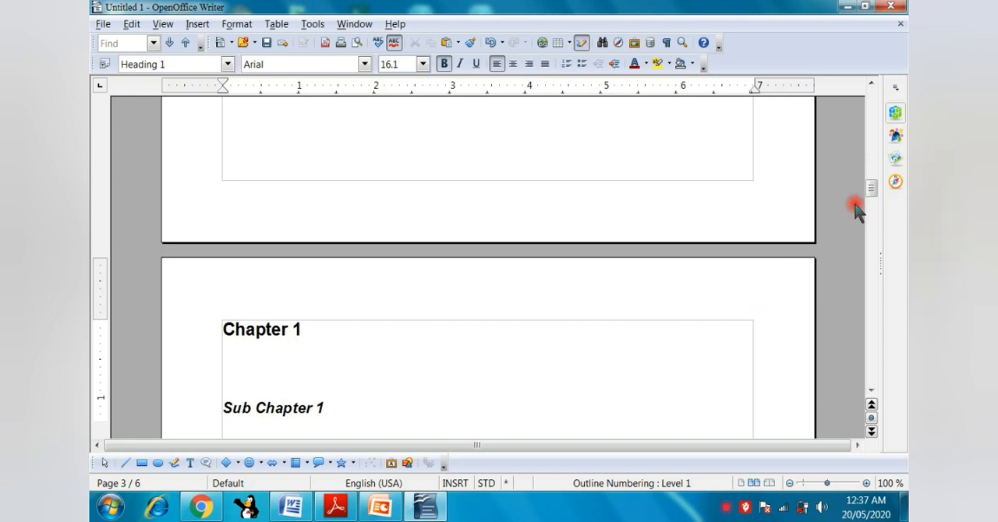
Update the table of contents on the first page to match the shifted chapters.
drag(870, 193, 871, 99)
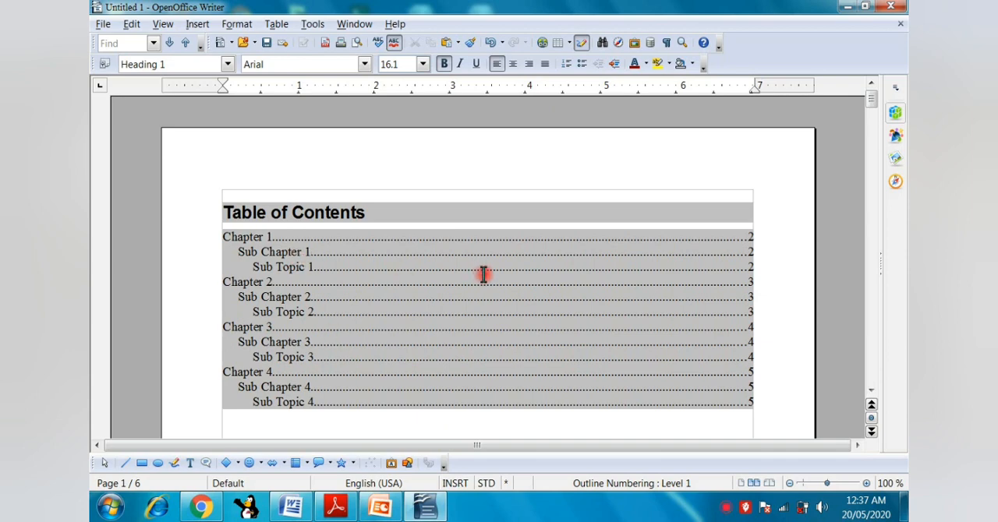
right_click(399, 269)
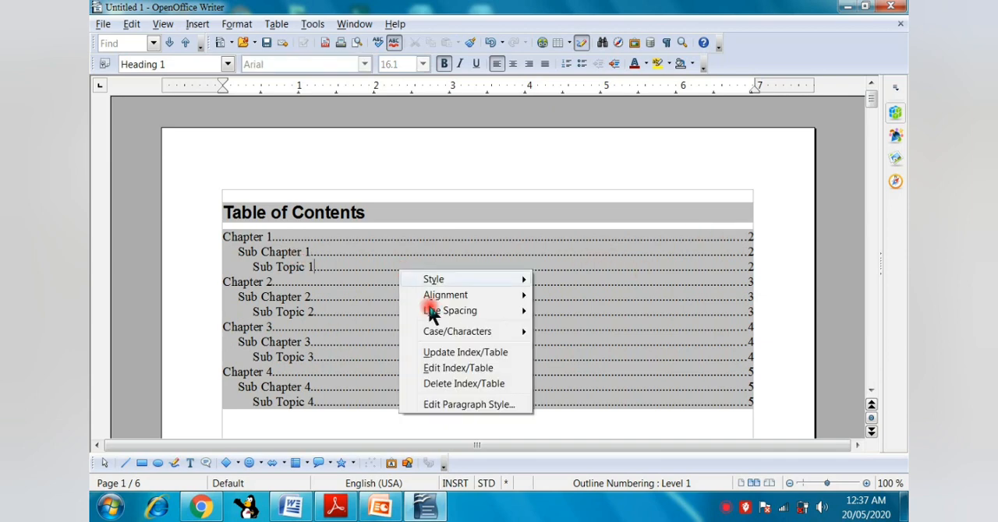
click(456, 352)
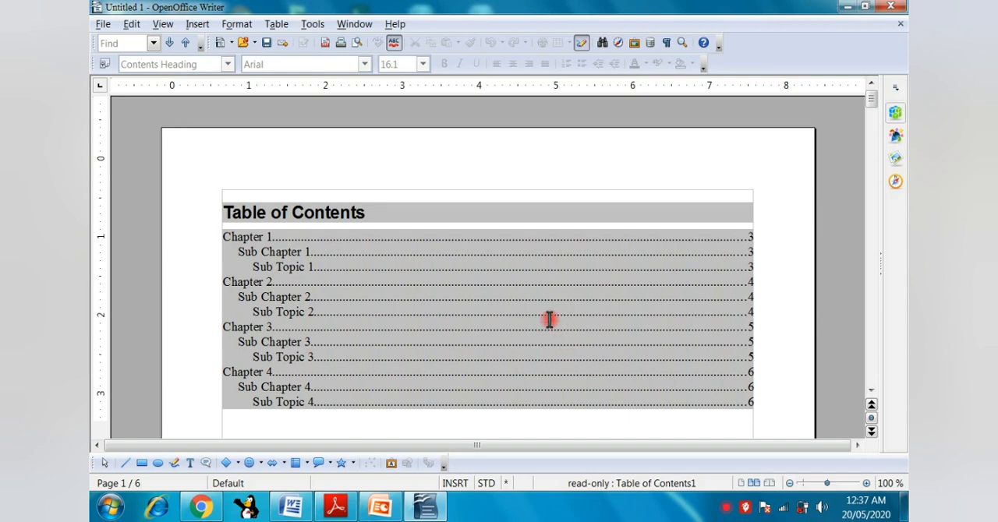
Lay out the table of contents entries in two columns of equal width.
right_click(362, 266)
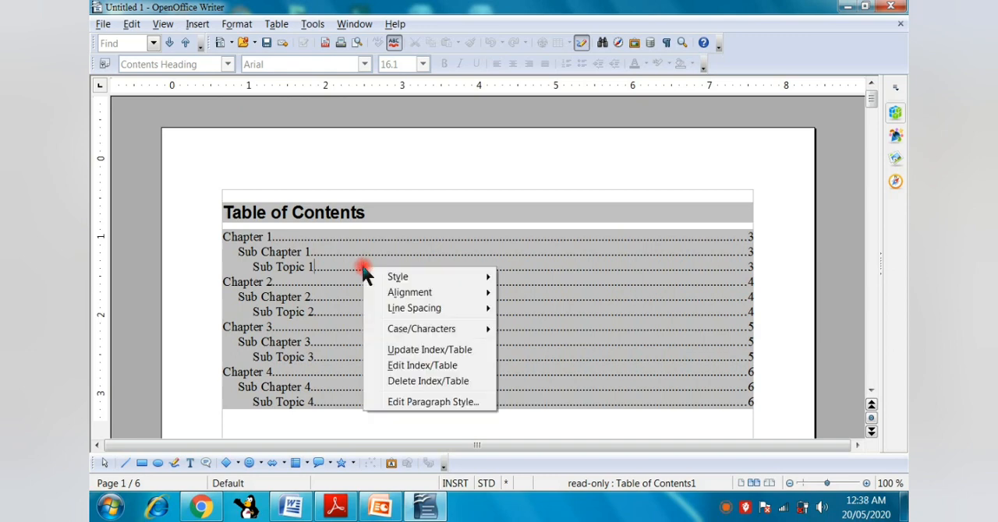
click(405, 367)
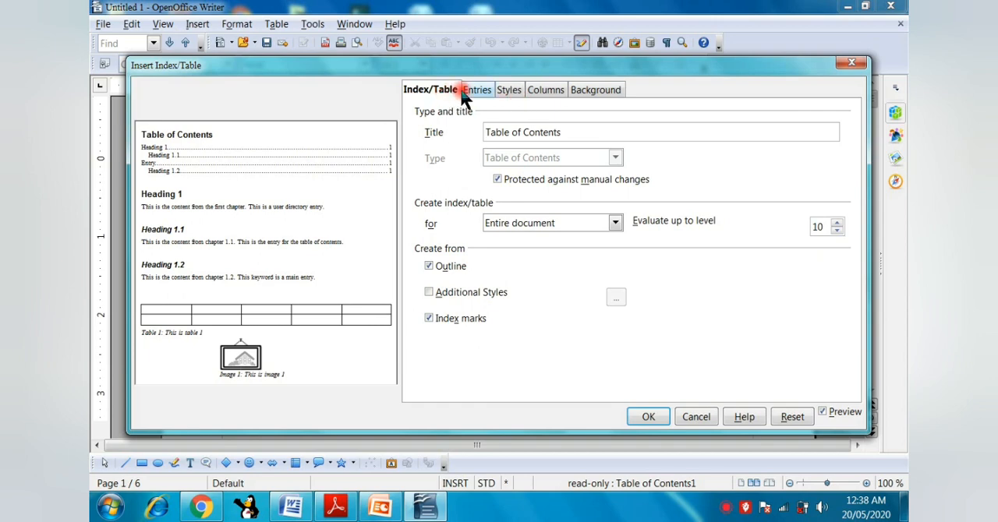
click(546, 90)
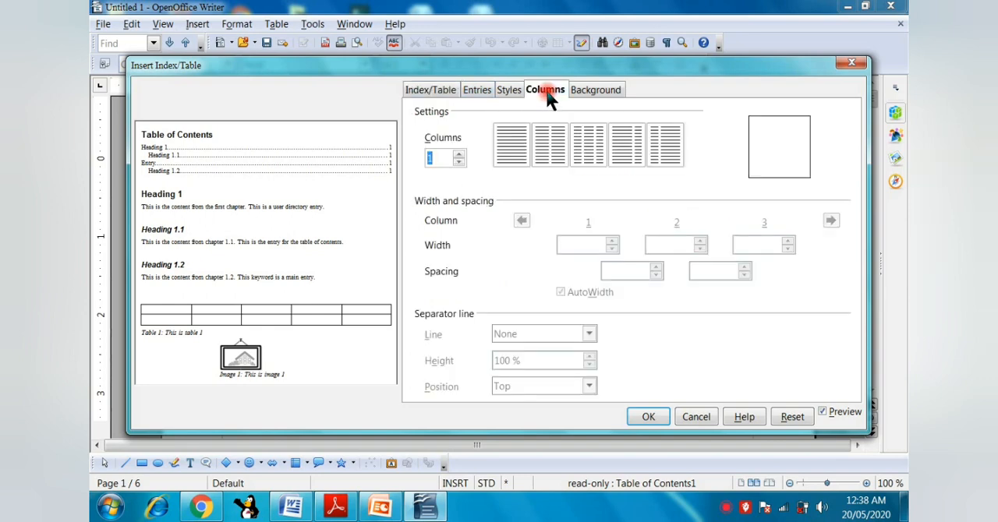
click(552, 145)
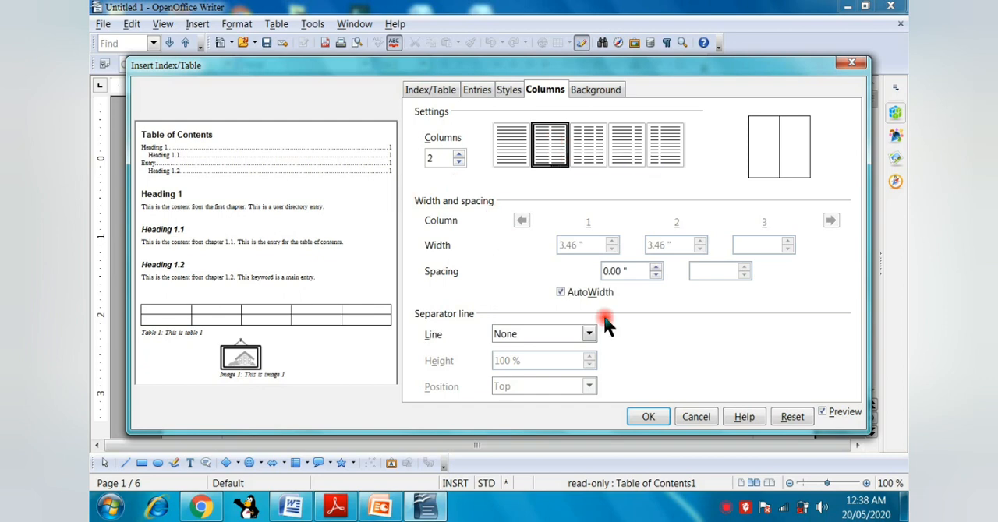
click(653, 418)
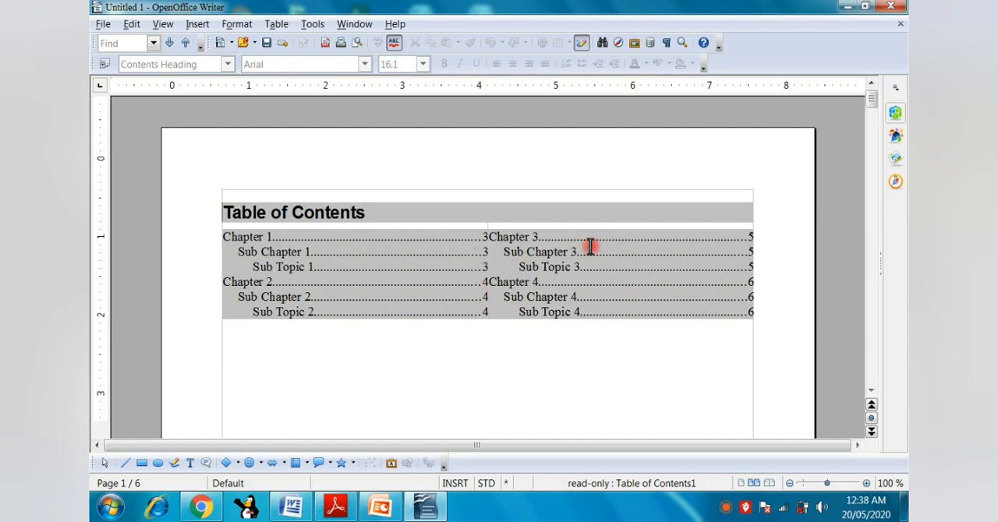
Set the background colour of the table of contents to Magenta 3.
click(453, 266)
right_click(453, 266)
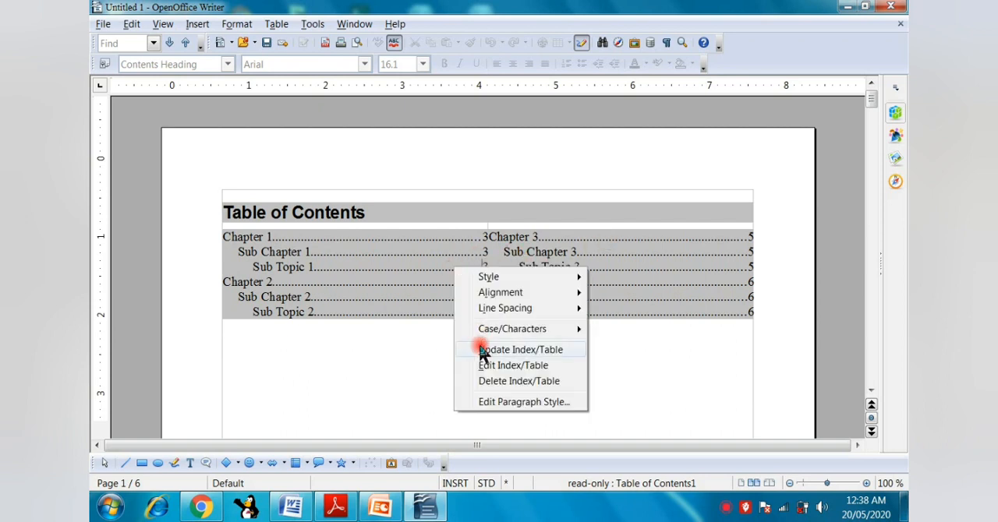
click(489, 369)
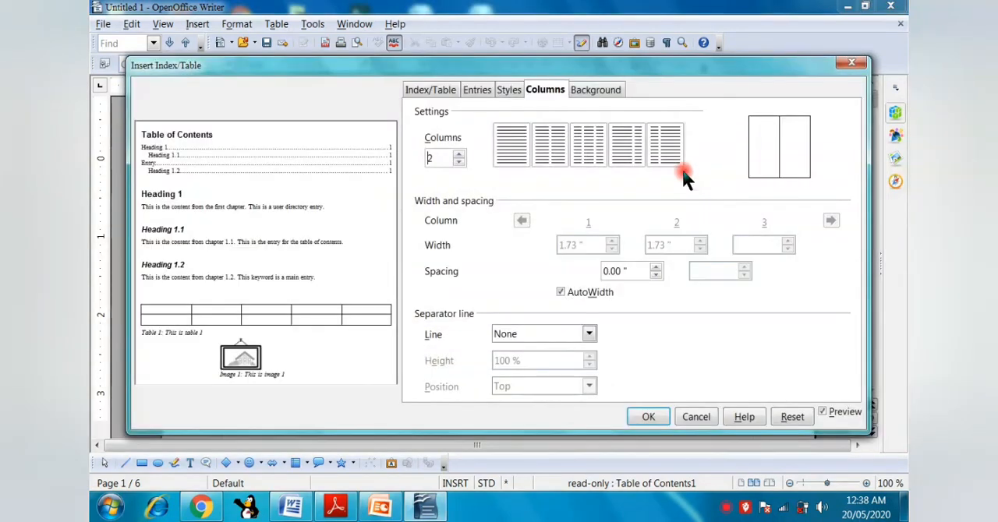
click(594, 90)
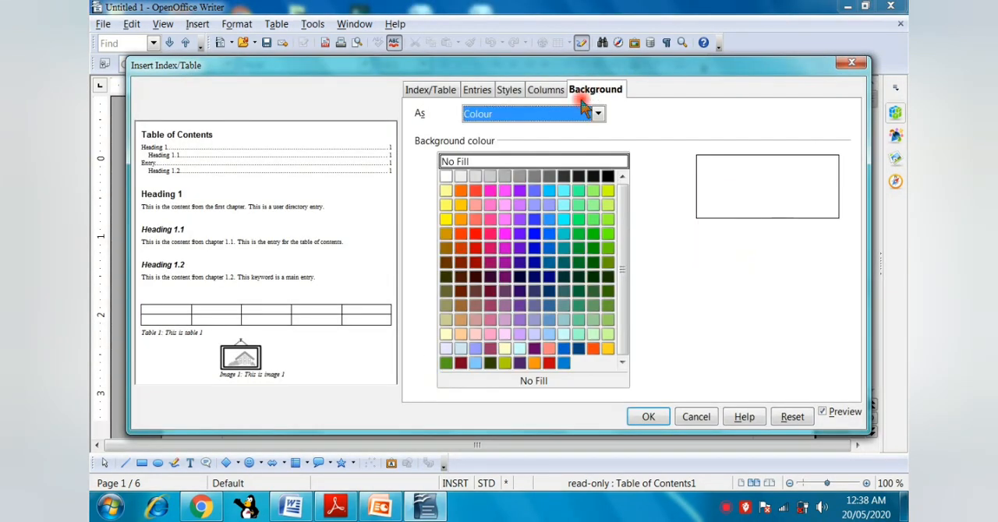
click(506, 235)
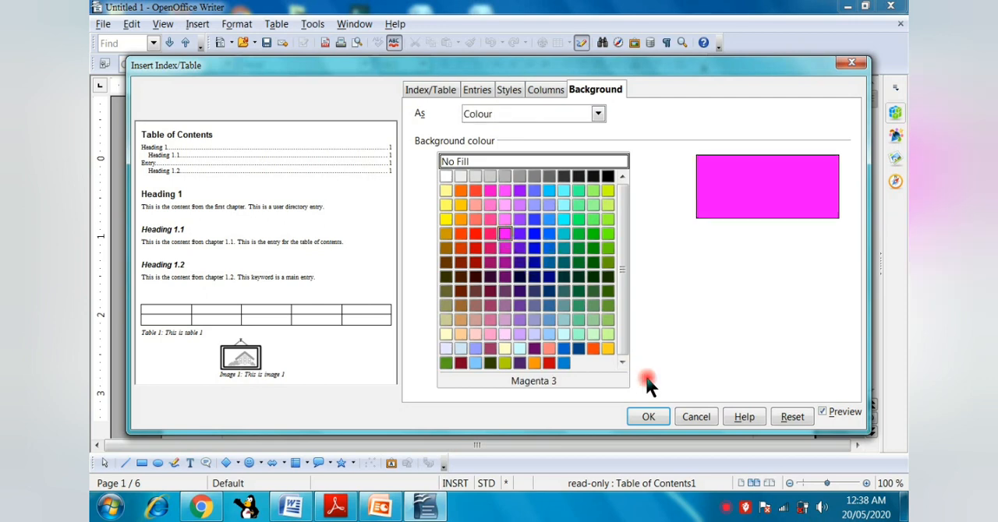
click(649, 418)
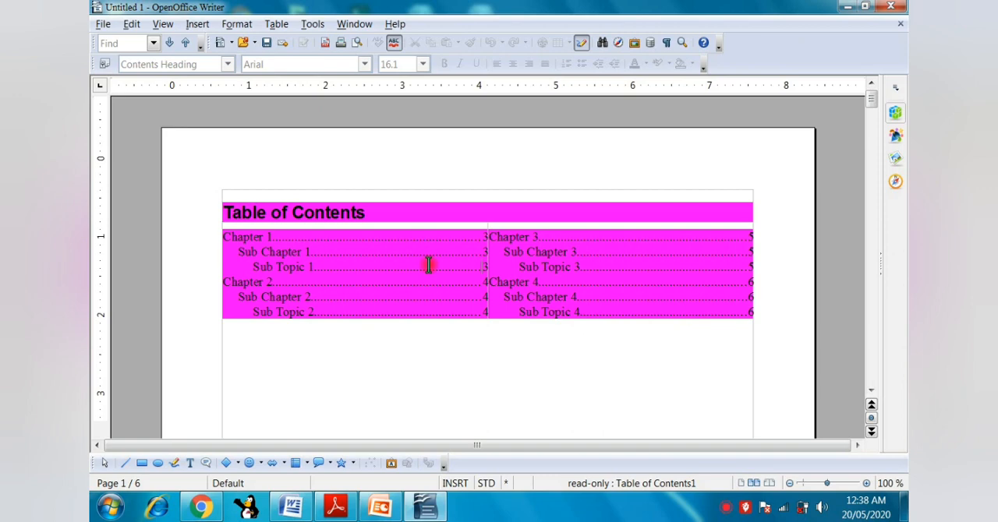
Set the table of contents background to White and its number of columns to 1.
right_click(429, 266)
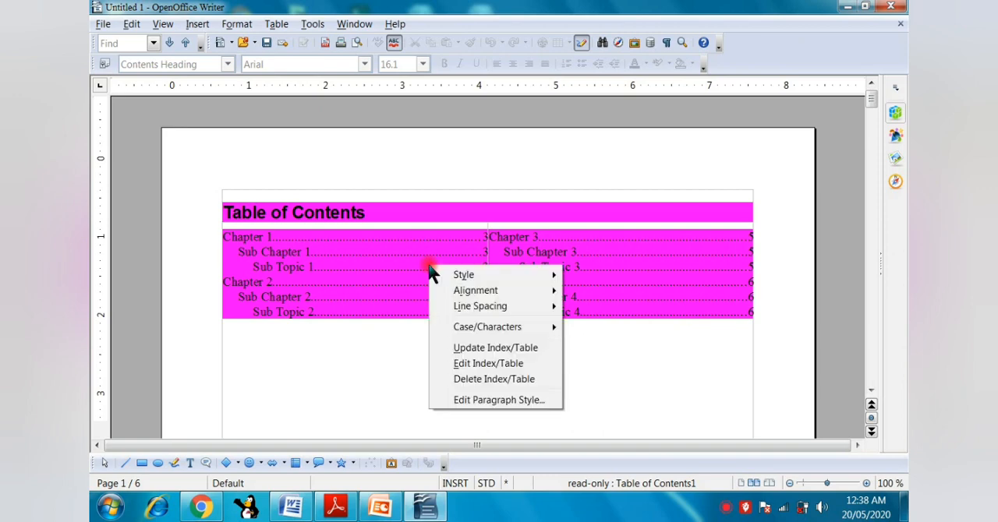
click(469, 365)
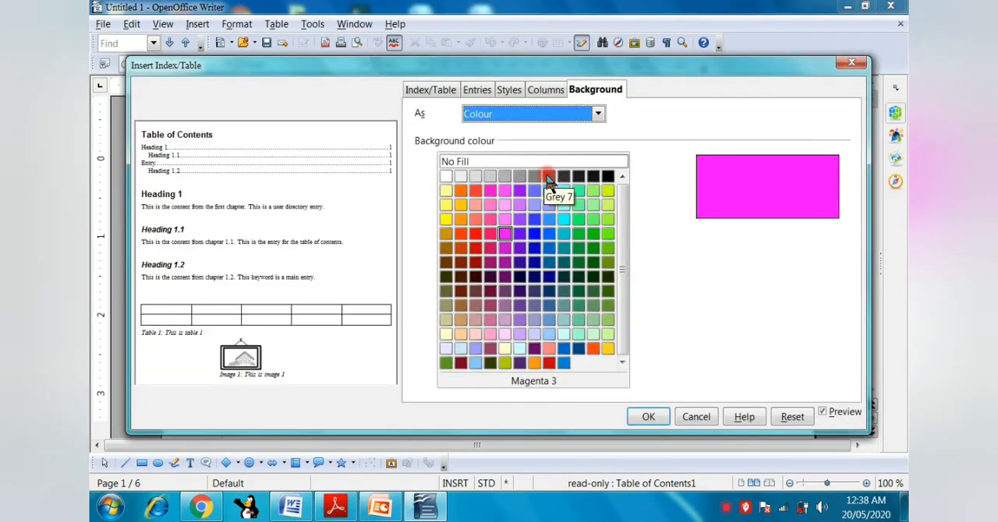
click(445, 177)
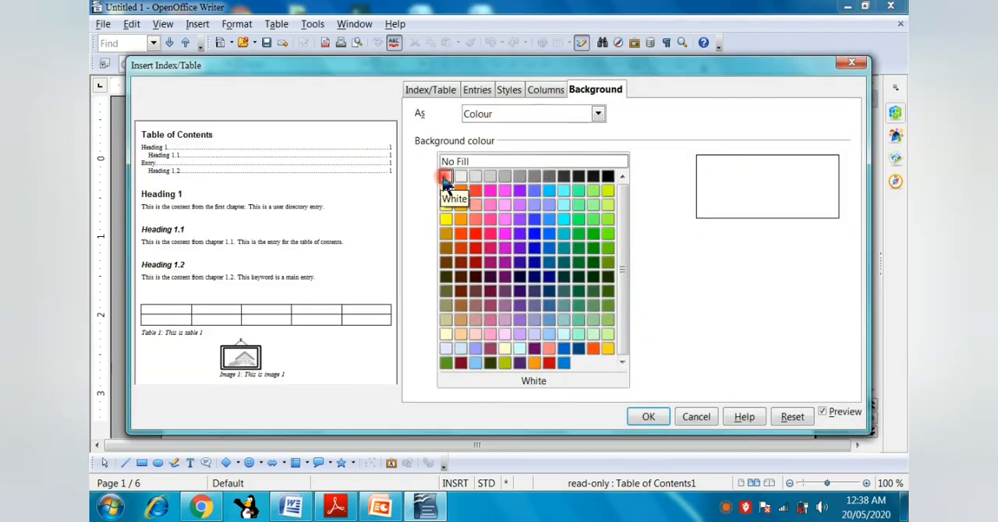
click(534, 92)
click(458, 155)
click(459, 162)
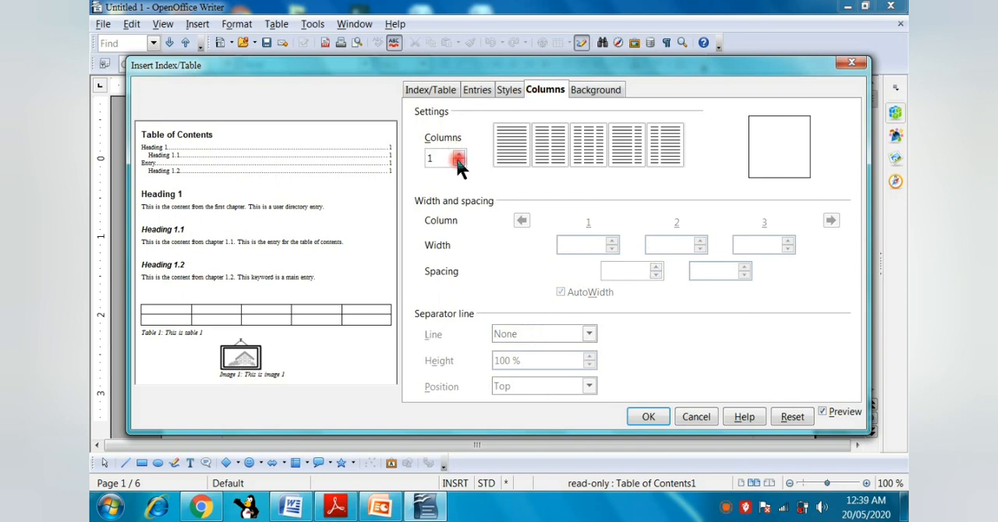
click(649, 418)
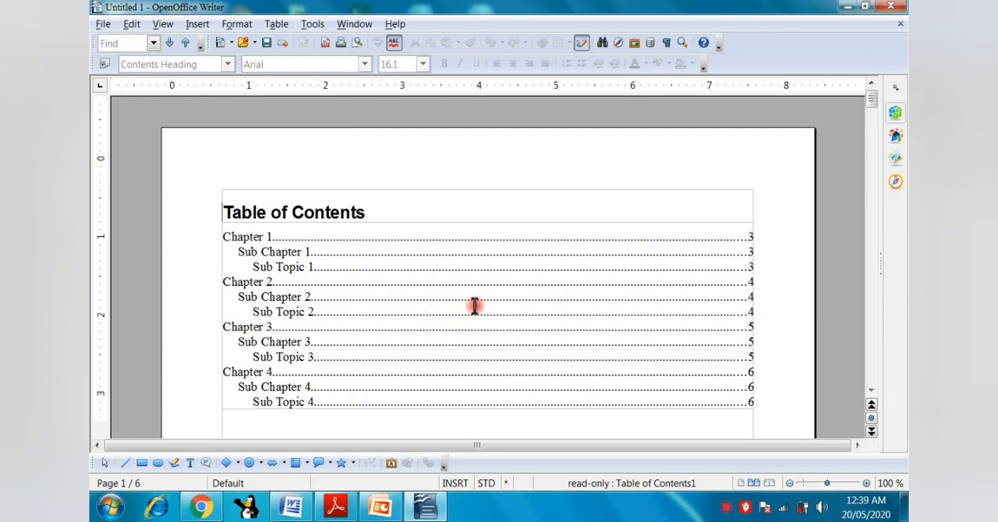
Turn the level 2 table of contents entries into hyperlinks, with the link starting before the chapter number and ending after the entry text.
right_click(374, 271)
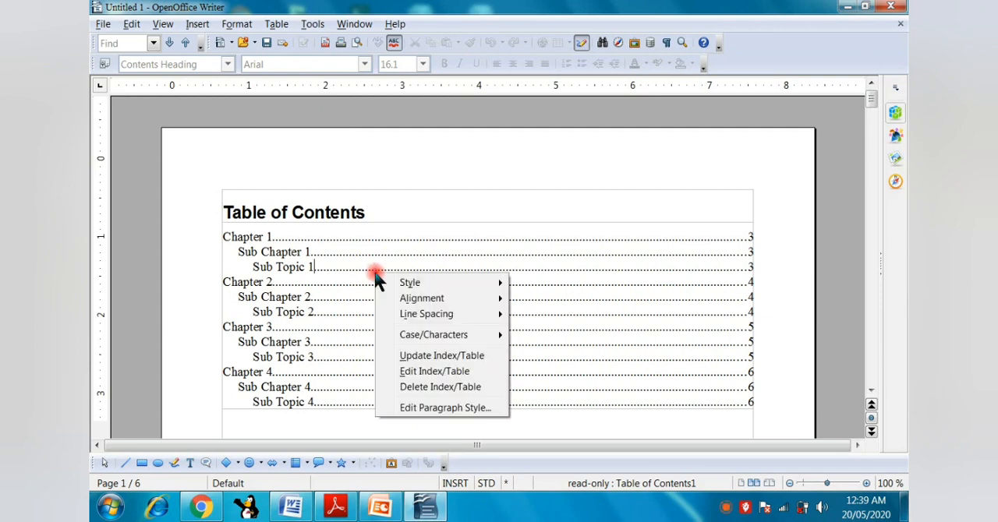
click(419, 371)
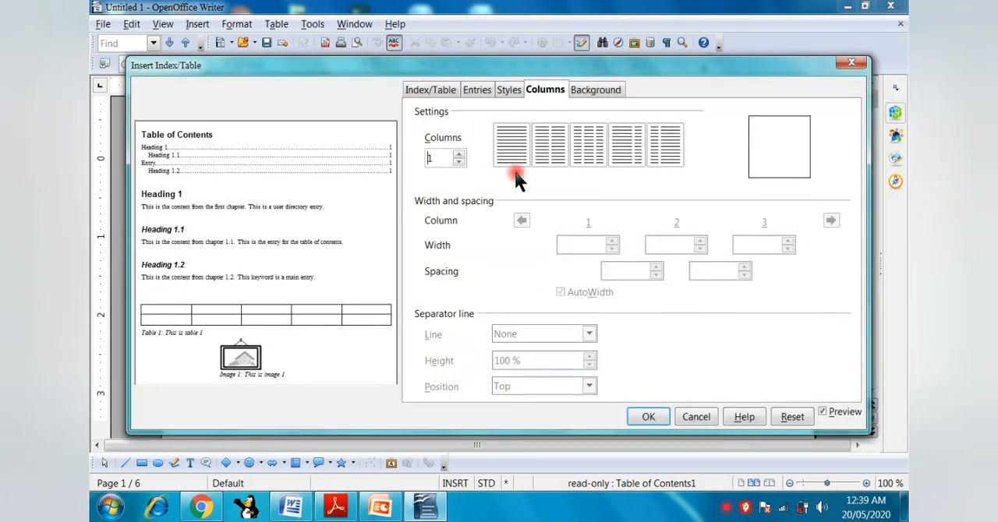
click(510, 90)
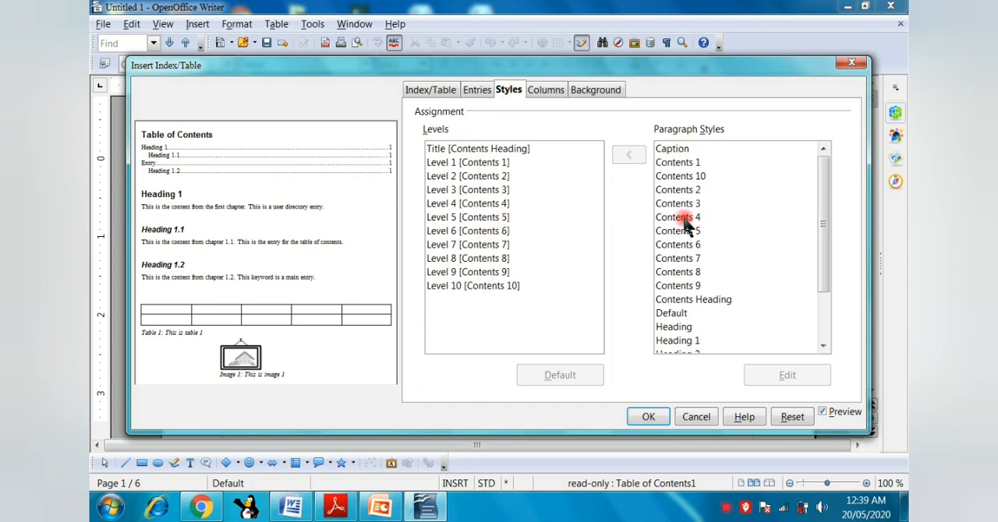
click(477, 90)
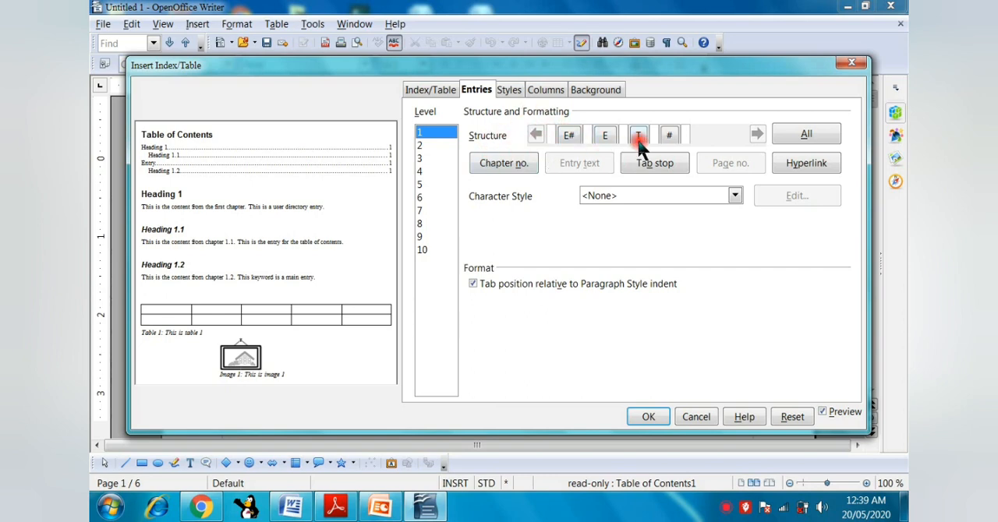
click(396, 496)
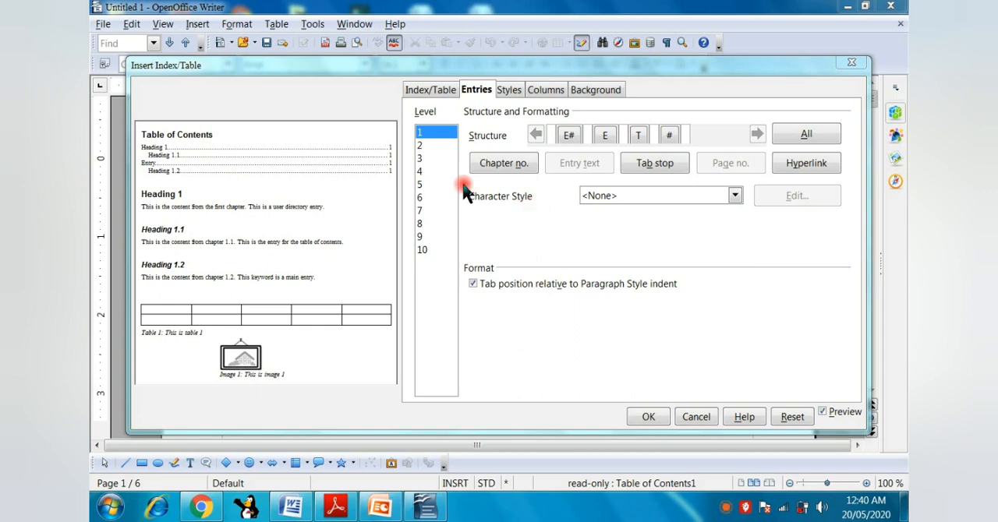
click(425, 145)
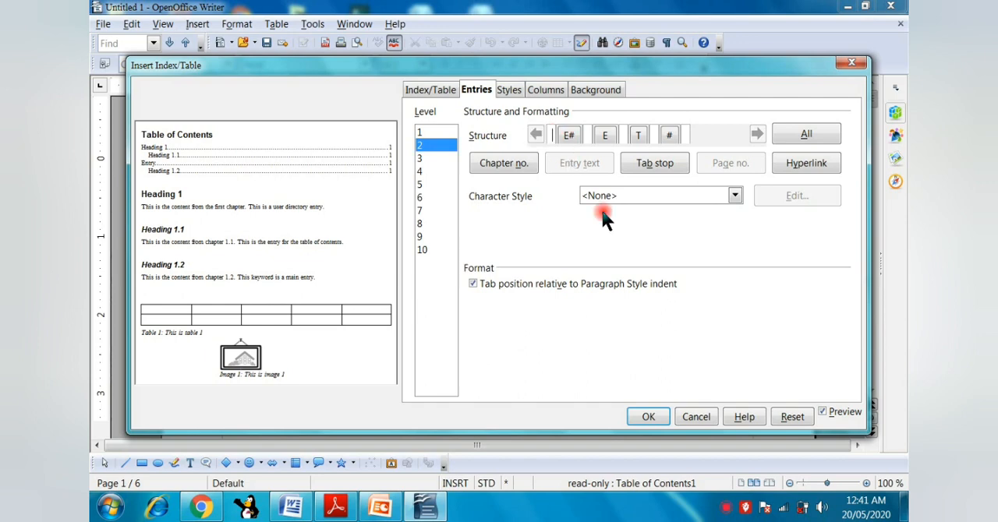
click(792, 169)
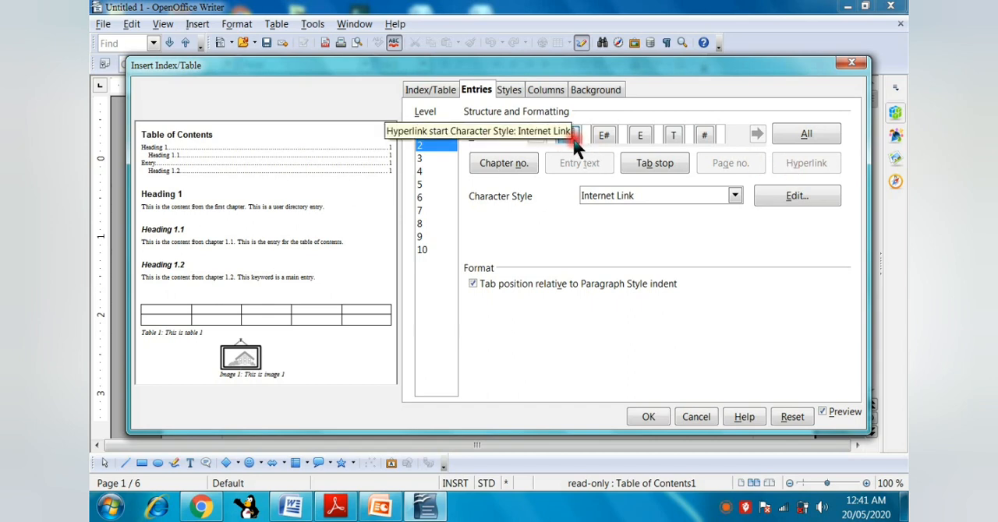
click(658, 134)
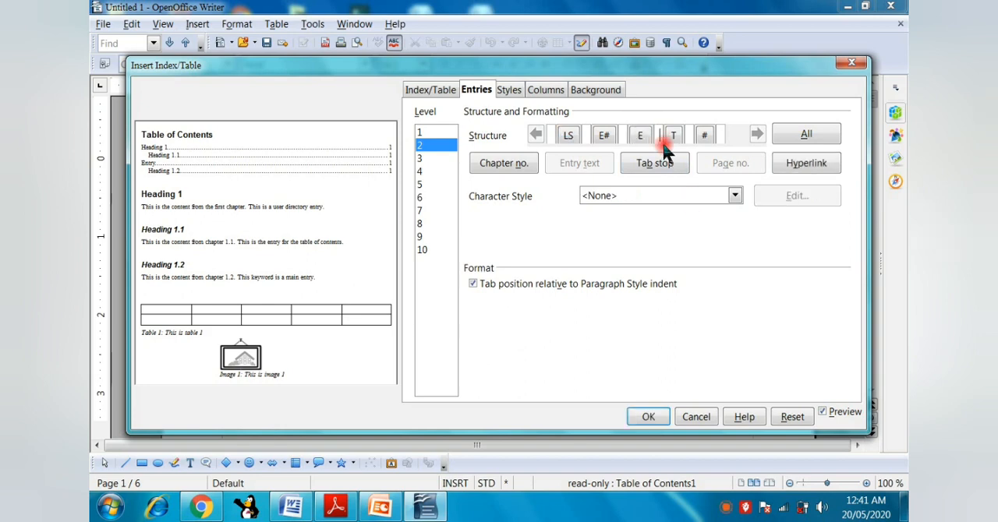
click(788, 170)
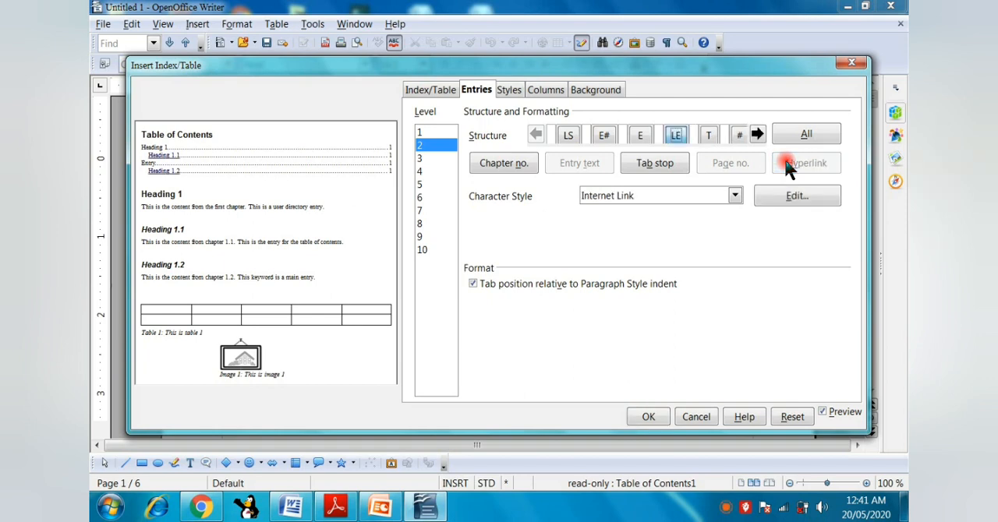
click(653, 418)
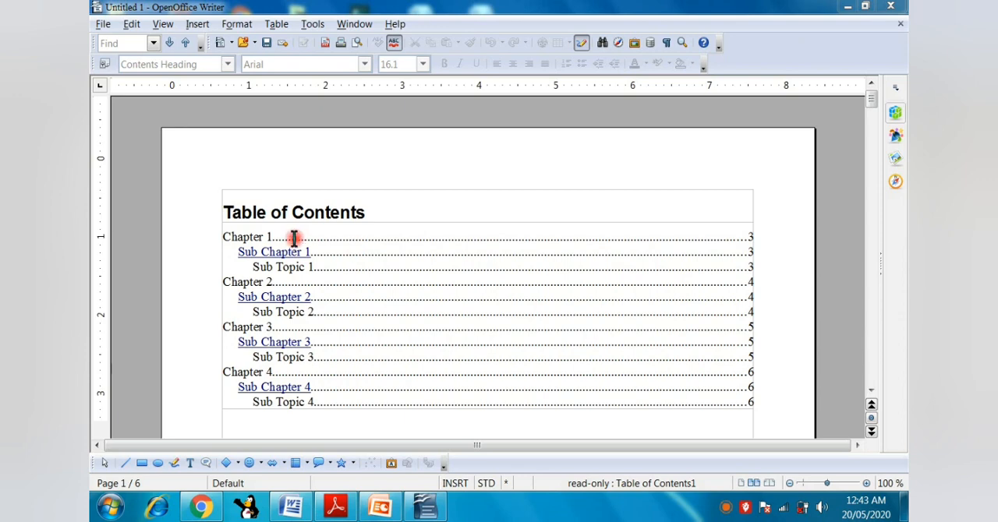
Switch to the 402-INFO_TECH_X PDF to review the table of contents topics, and return to the OpenOffice Writer document.
right_click(373, 250)
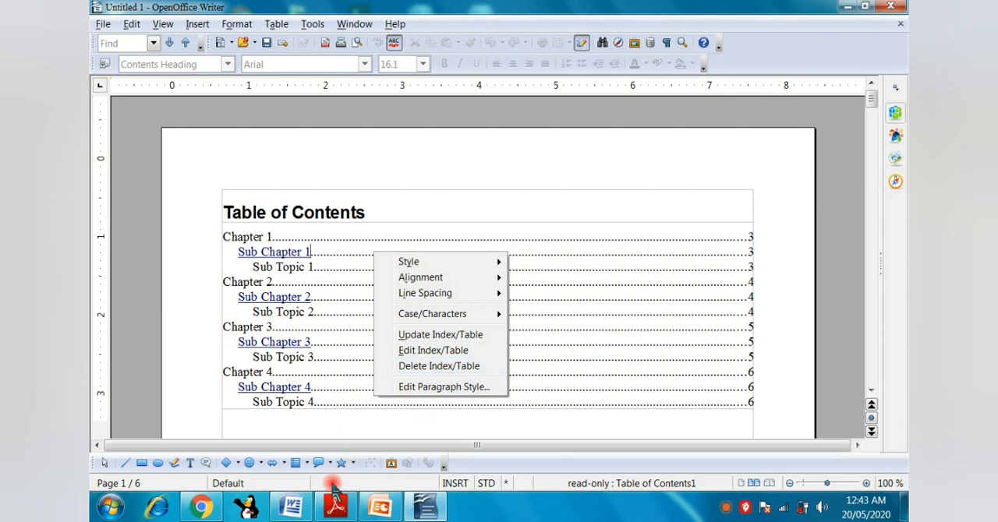
click(334, 513)
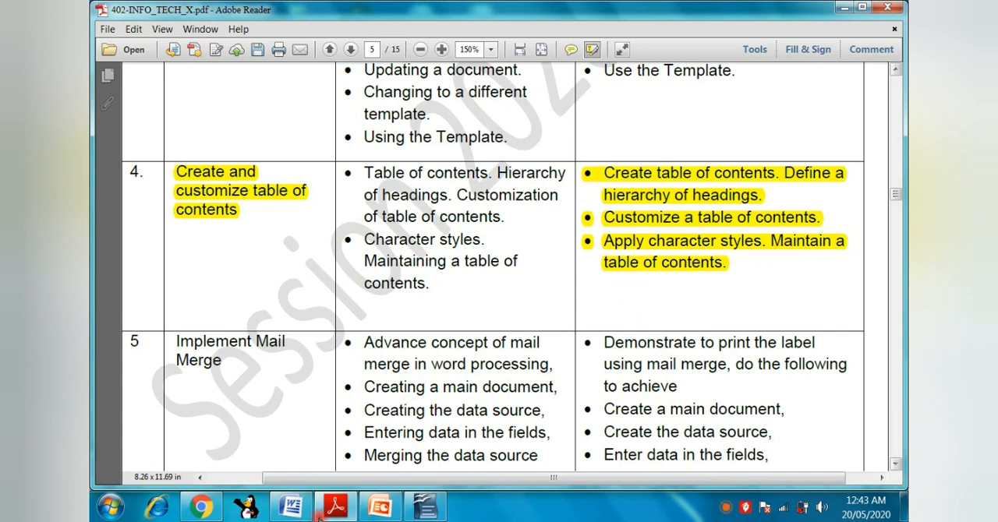
click(425, 508)
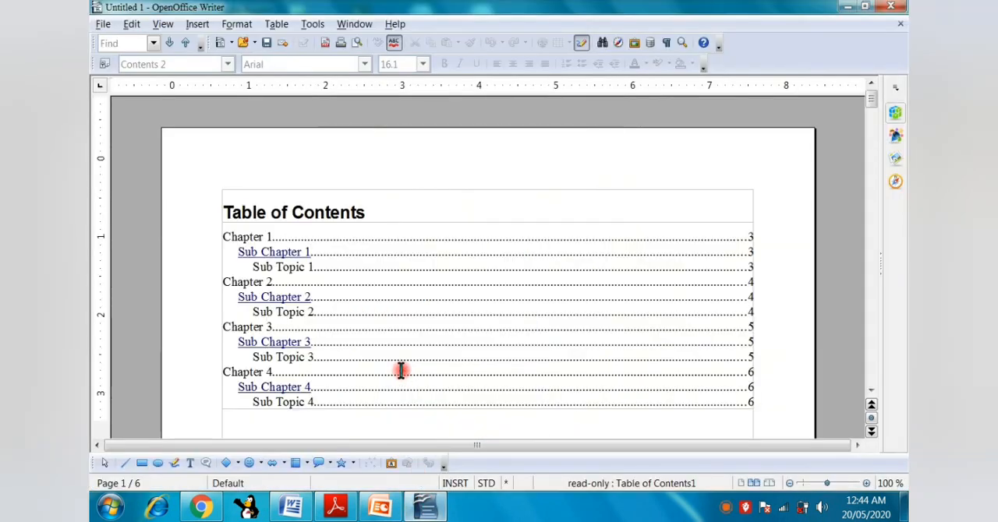
Bring up the editing commands for the table of contents.
right_click(375, 273)
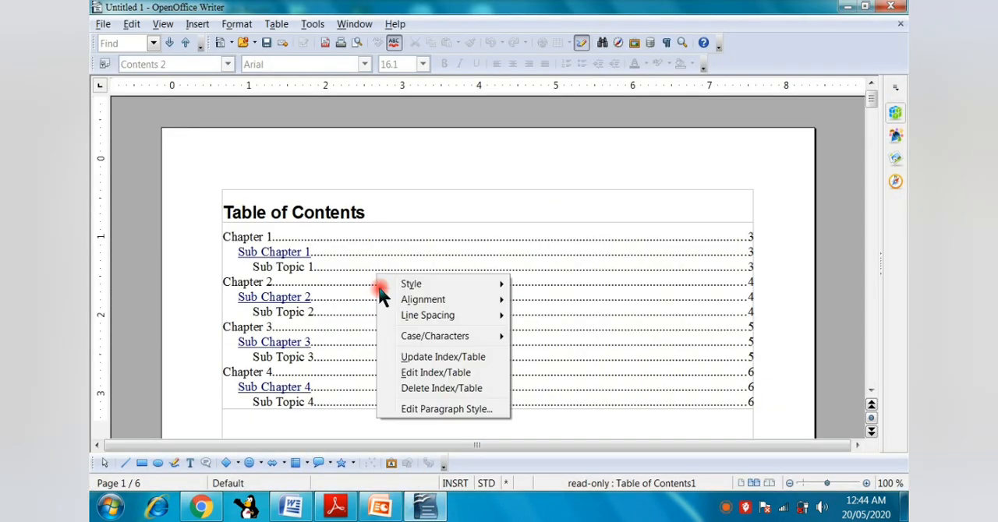